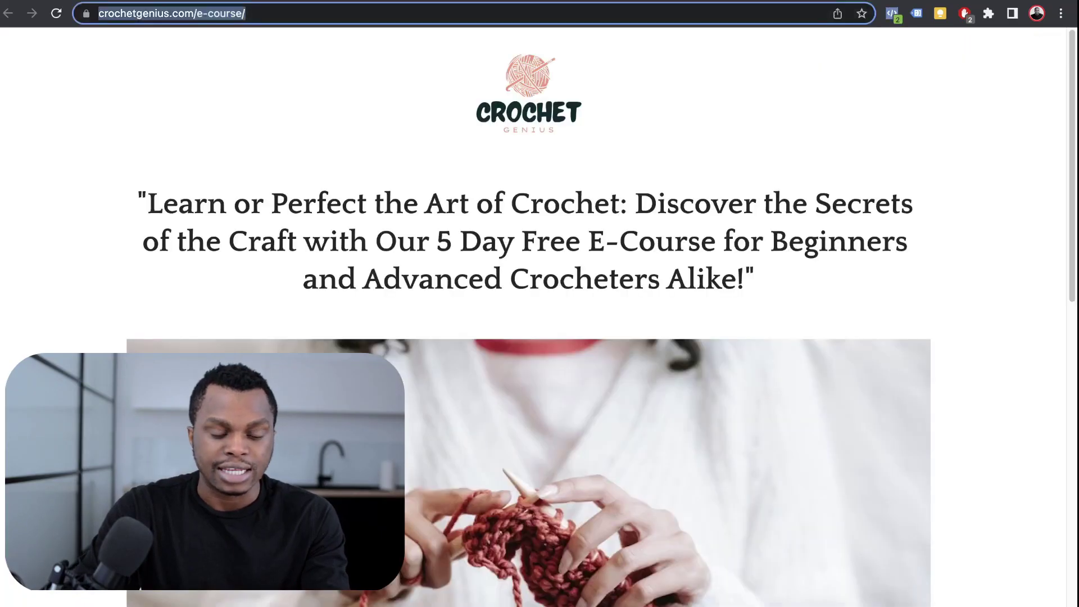
- Scroll through Namecheap's Domain List, then come back to the Test Landing page preview
scroll(540, 318, down, 1)
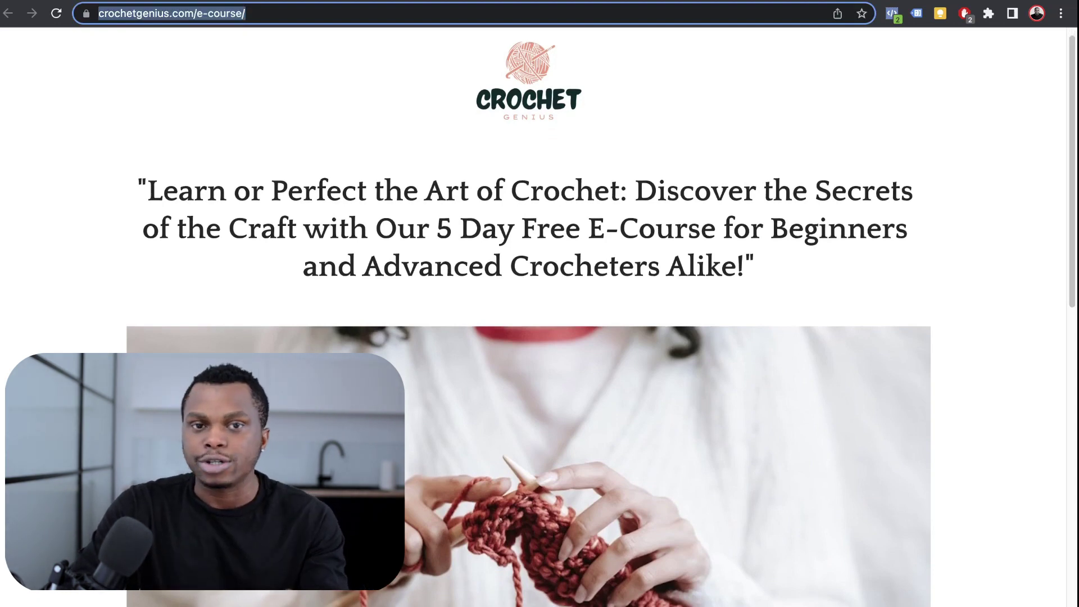
key(Escape)
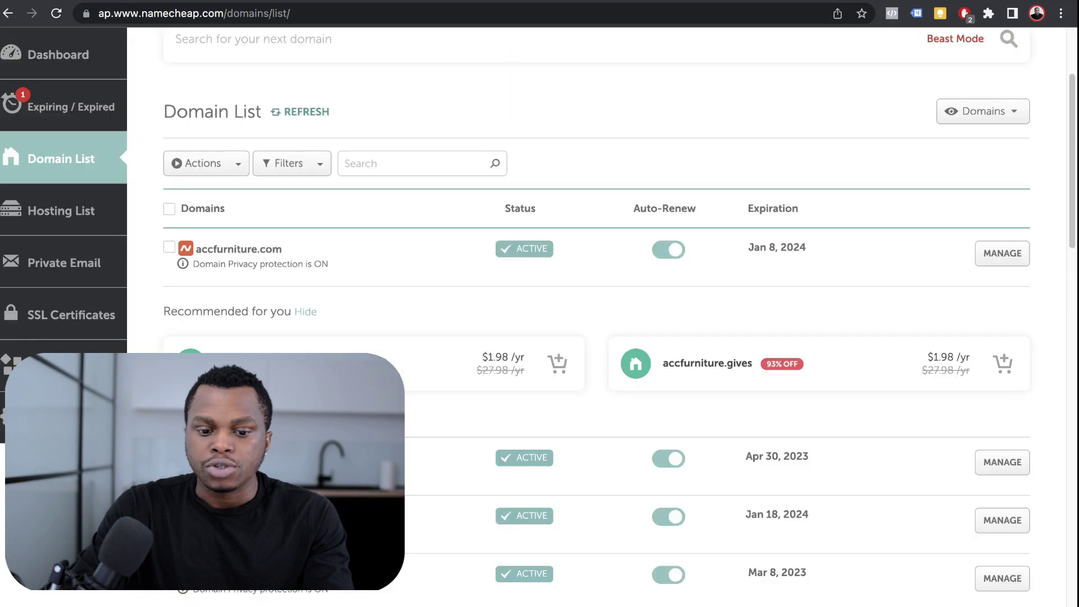
scroll(596, 393, down, 4)
scroll(596, 393, up, 6)
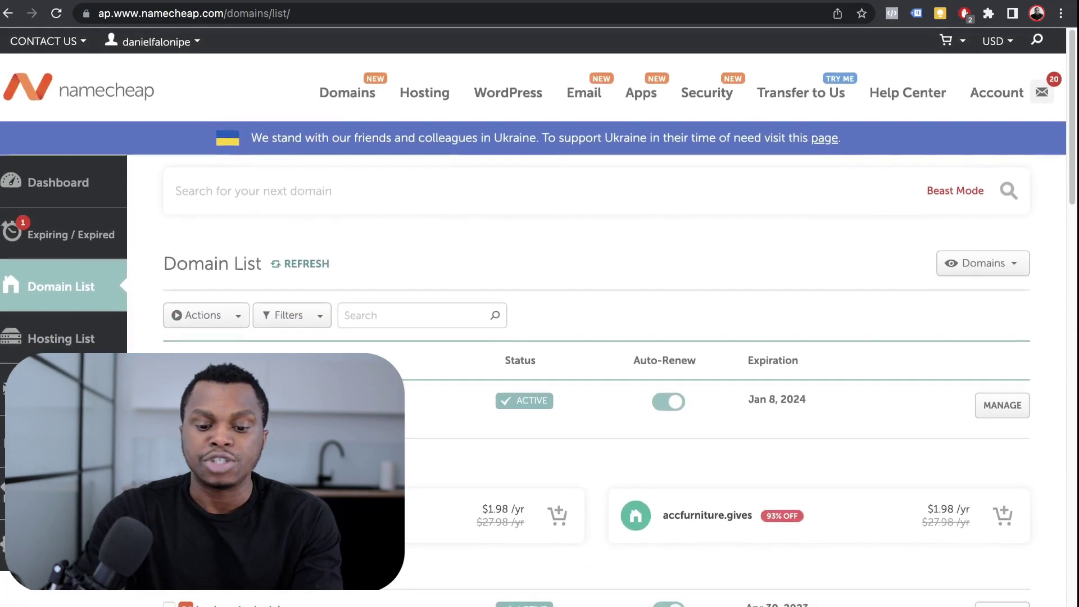
scroll(596, 393, down, 4)
scroll(596, 394, up, 3)
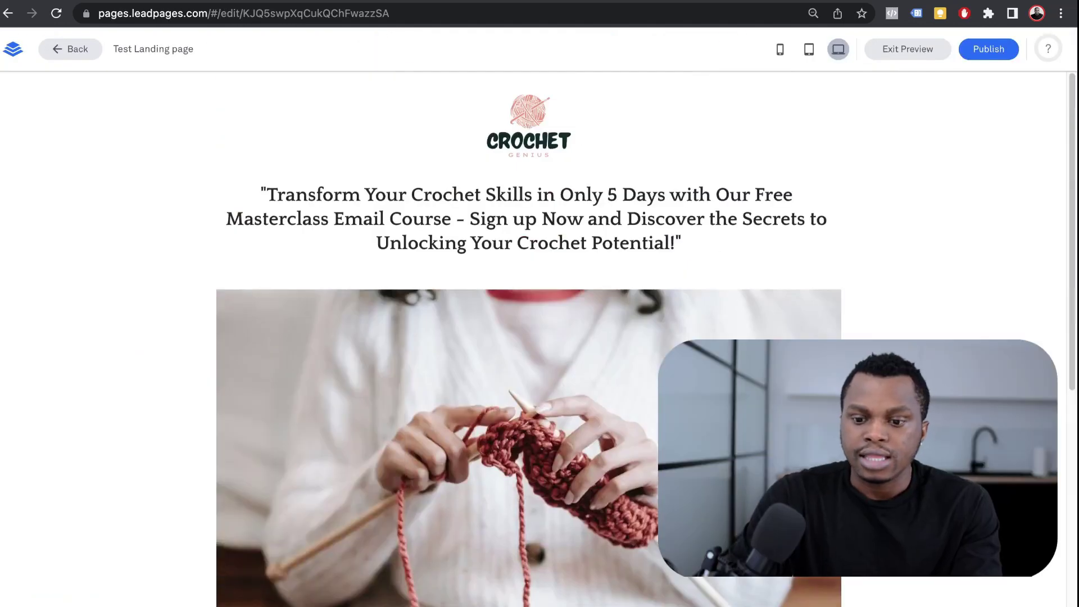
- Exit the Test Landing page preview and return to the Leadpages dashboard
click(908, 49)
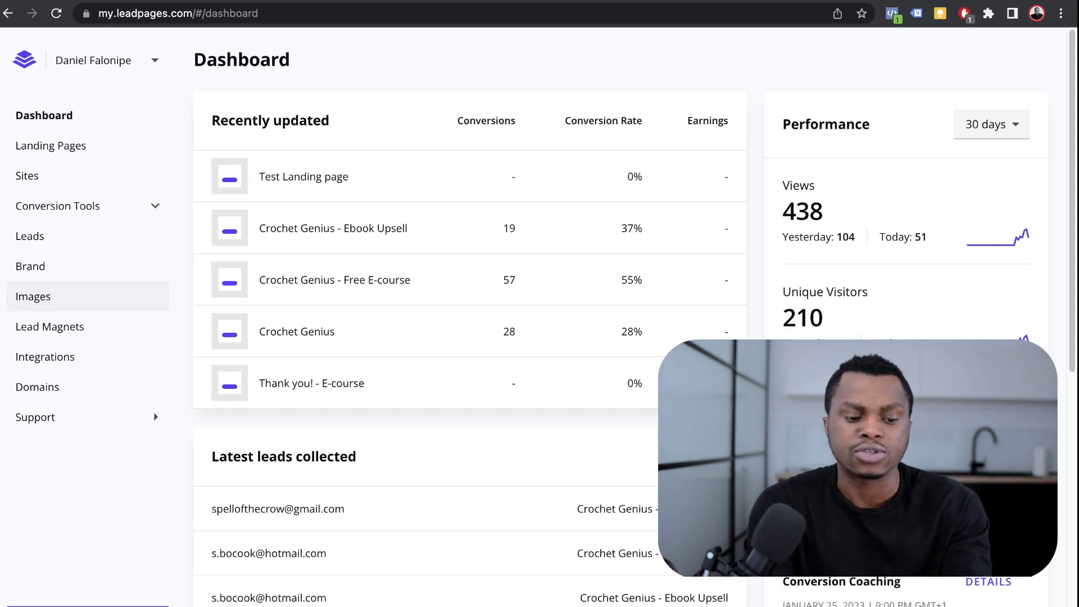
- In Domains settings, remove ifdanieldid.com after acknowledging all three disconnect warnings
click(56, 387)
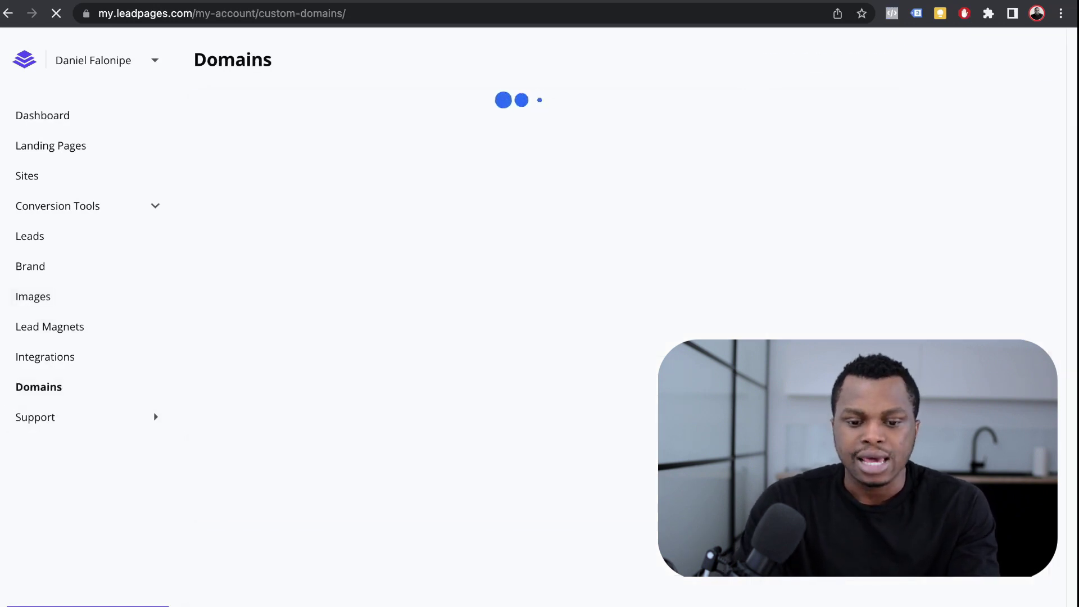
scroll(522, 315, down, 2)
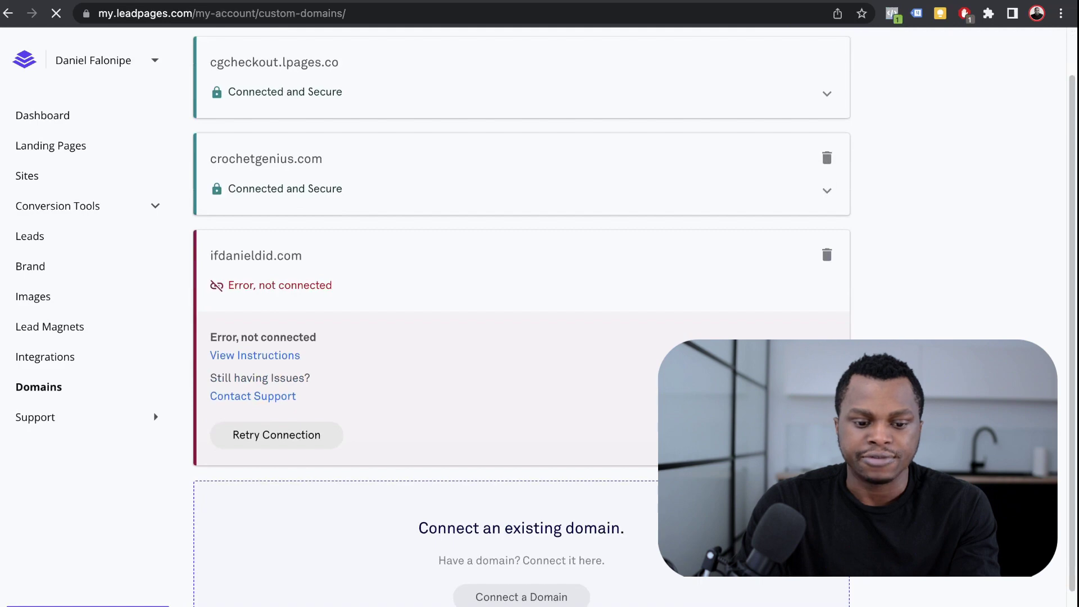
scroll(153, 413, up, 2)
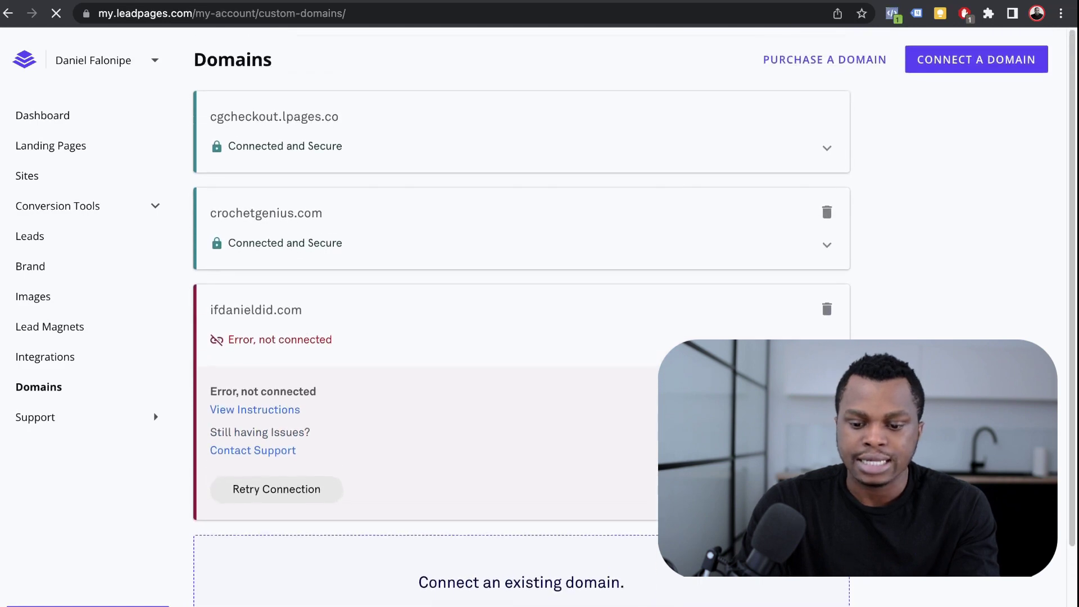
click(827, 309)
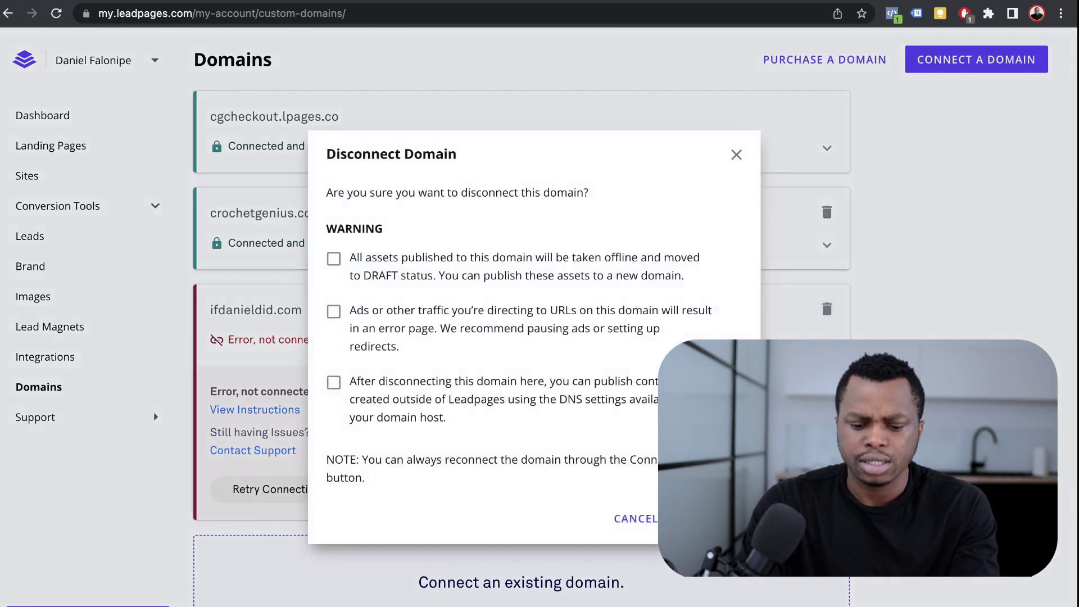
click(334, 382)
click(333, 311)
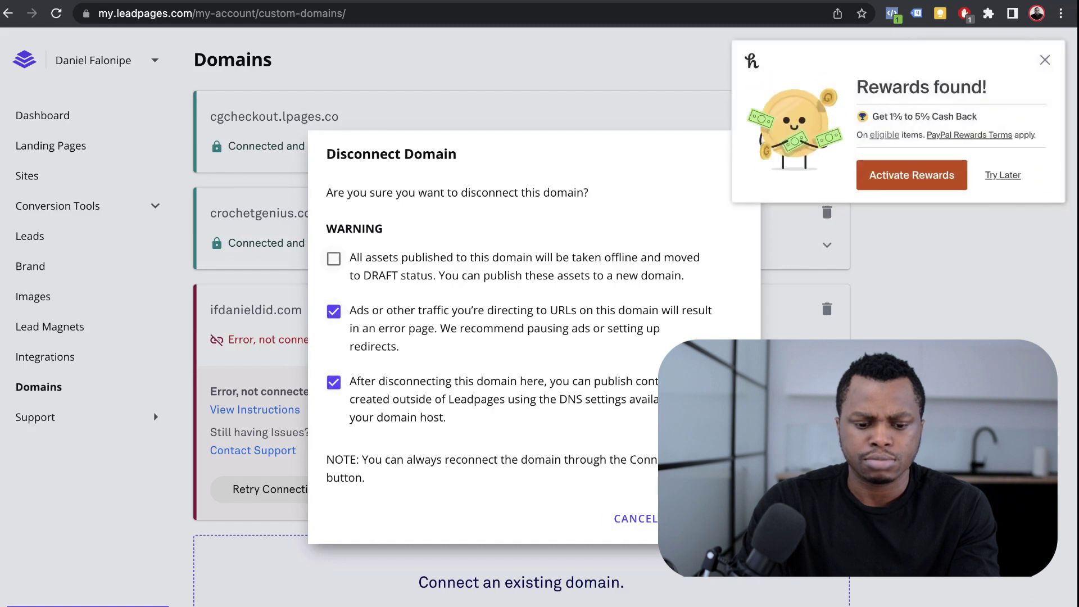
click(333, 258)
click(711, 518)
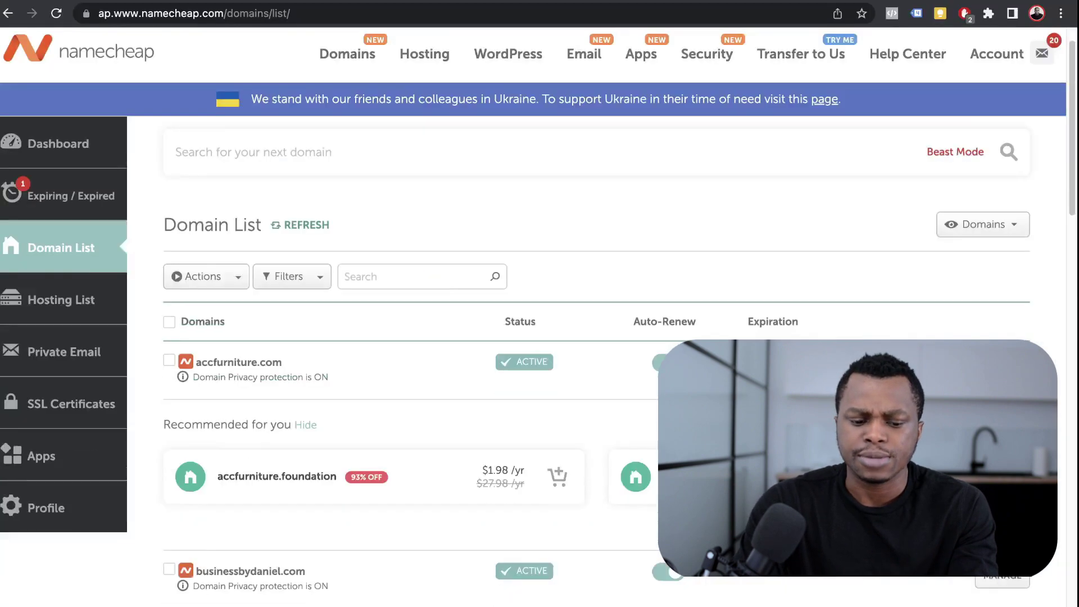
- Delete the CNAME, A and TXT host records in solemncovers.com's Advanced DNS settings
scroll(540, 303, down, 10)
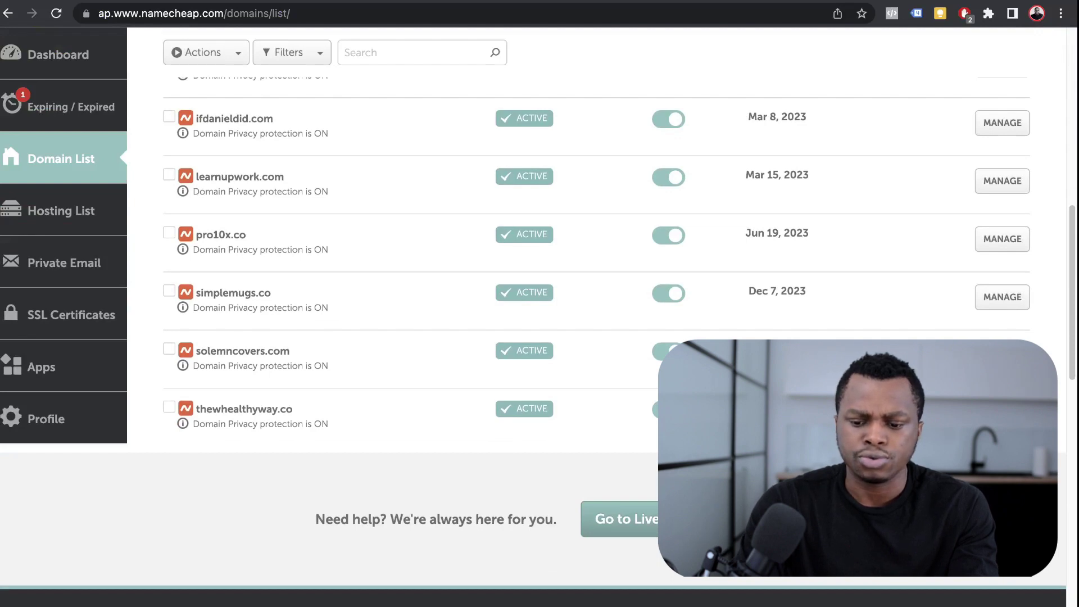
click(1003, 355)
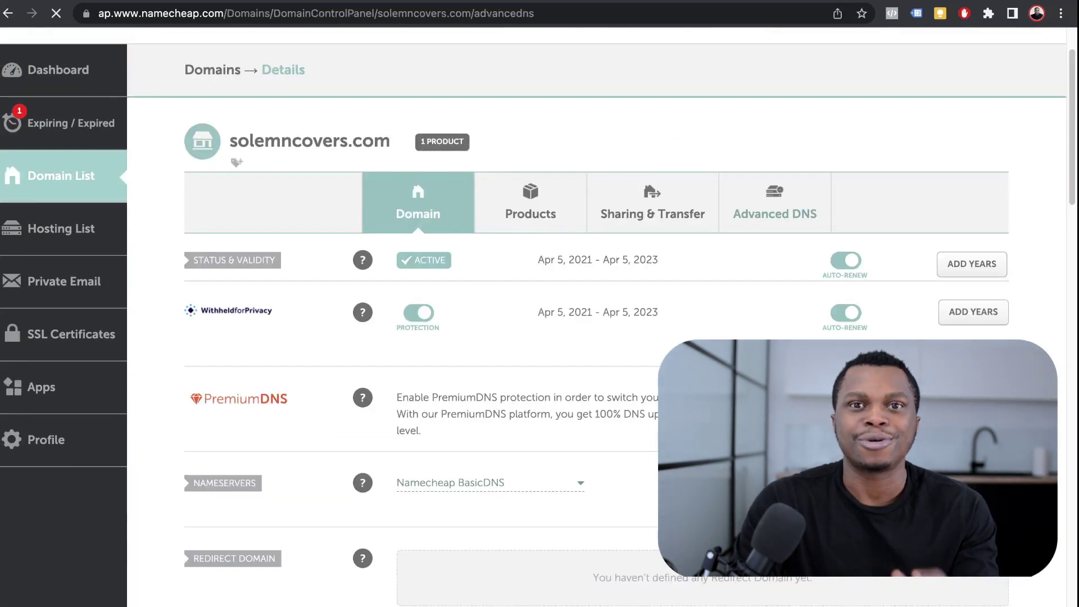
scroll(540, 303, down, 3)
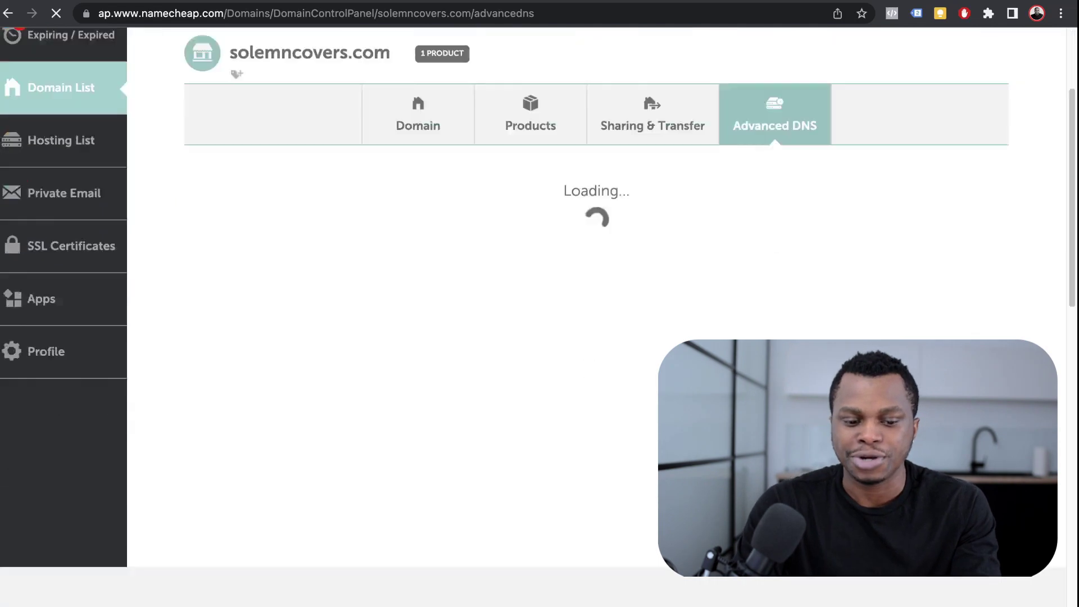
scroll(539, 303, down, 2)
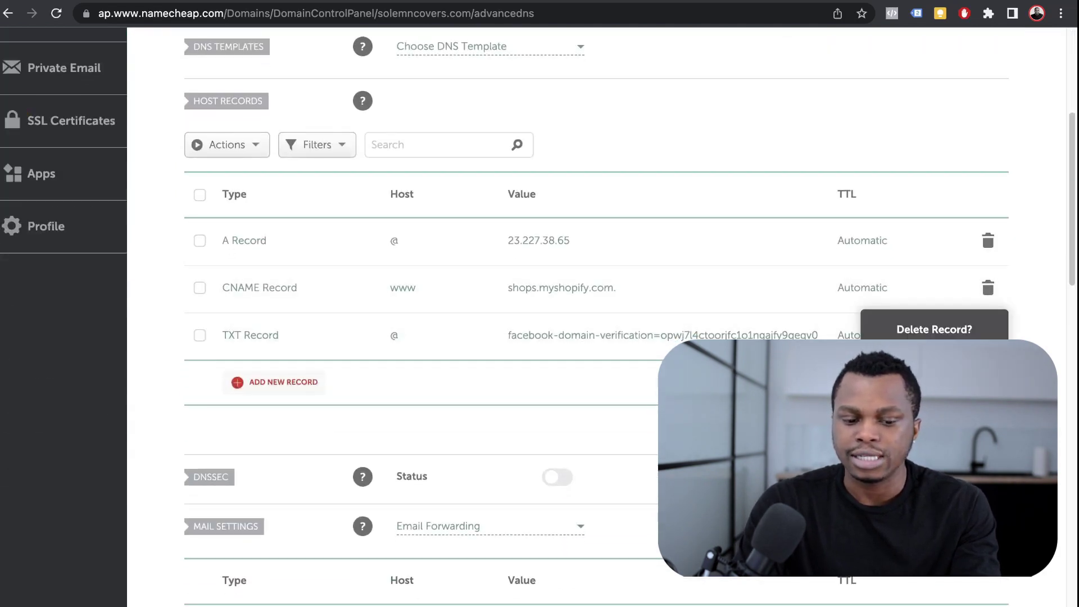
click(919, 357)
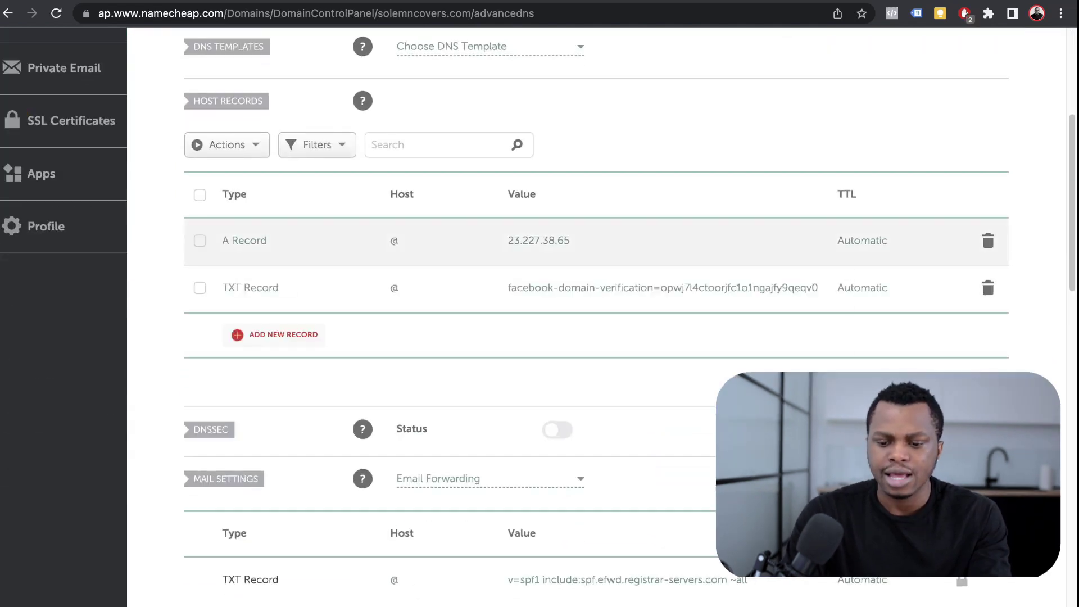
click(988, 240)
click(920, 310)
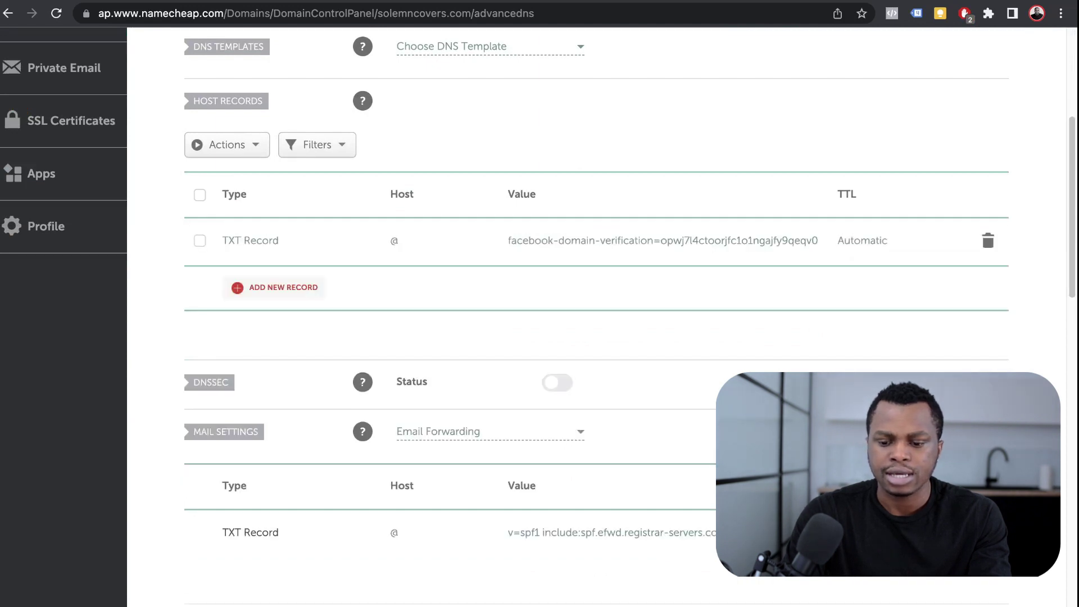
click(988, 240)
click(920, 310)
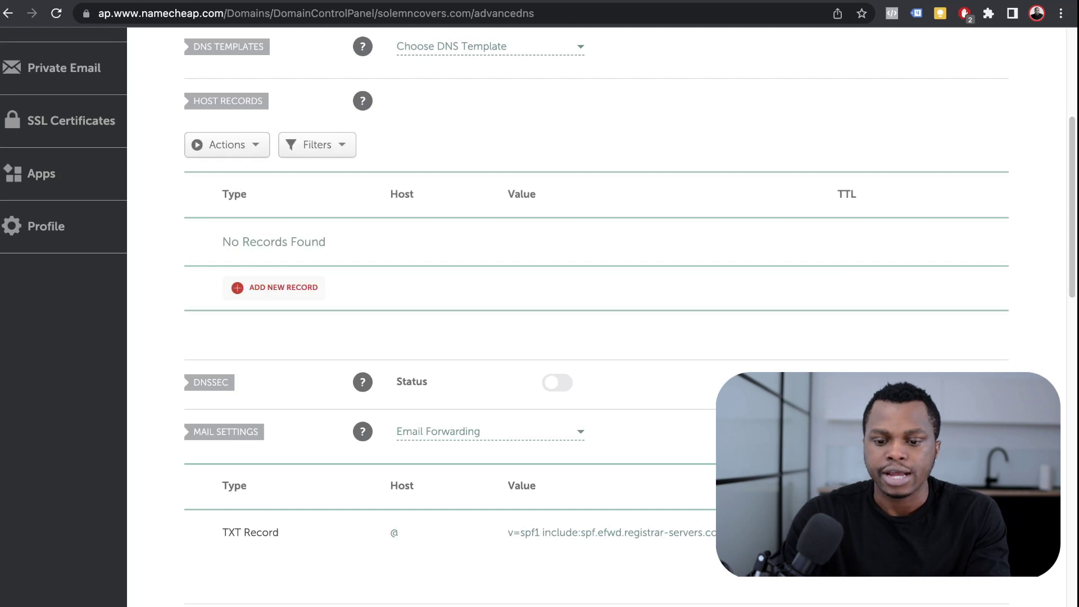
key(ctrl+Tab)
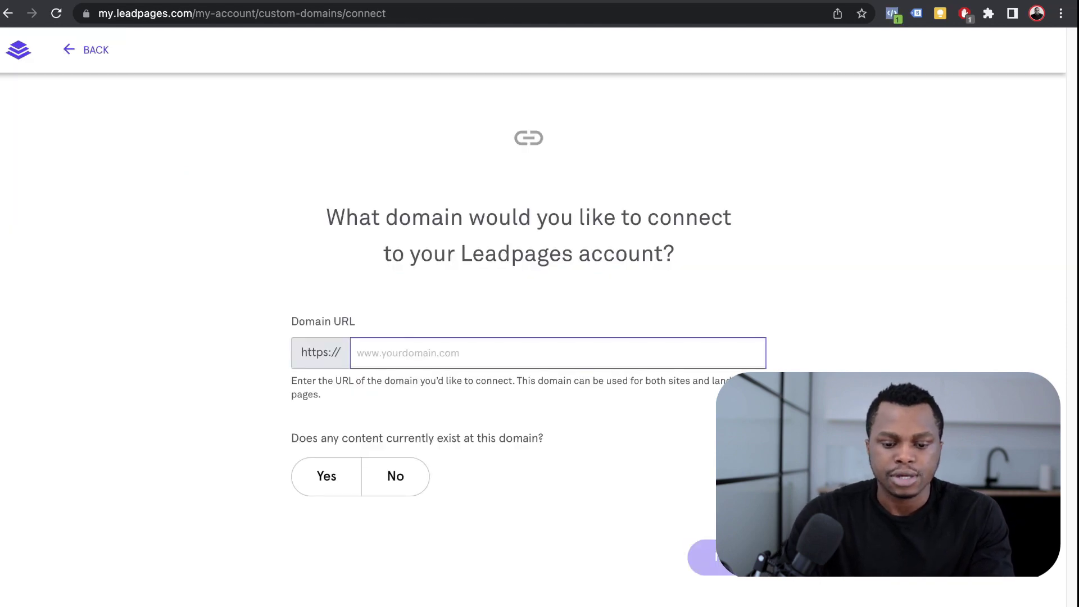
- Copy solemncovers.com from Namecheap and paste it as the Leadpages Domain URL
key(ctrl+shift+Tab)
scroll(535, 315, up, 5)
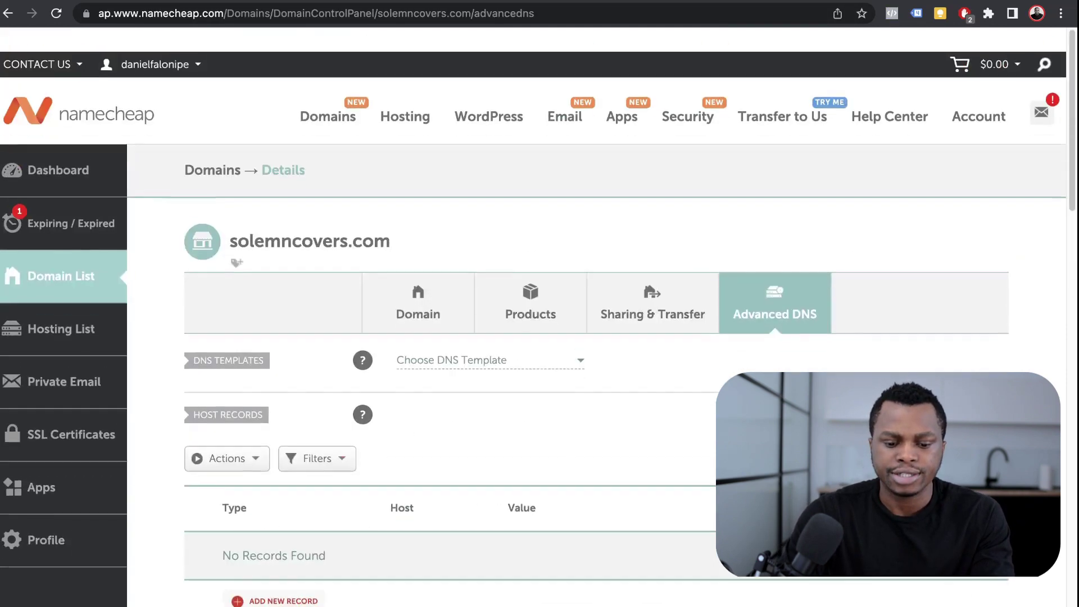
double_click(310, 217)
key(ctrl+c)
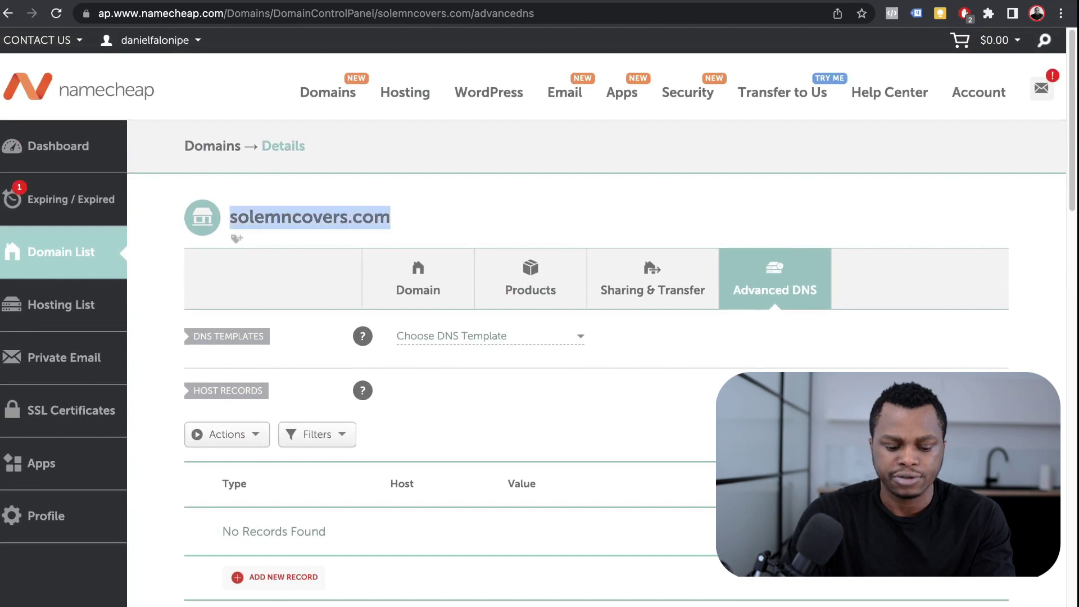
key(ctrl+Tab)
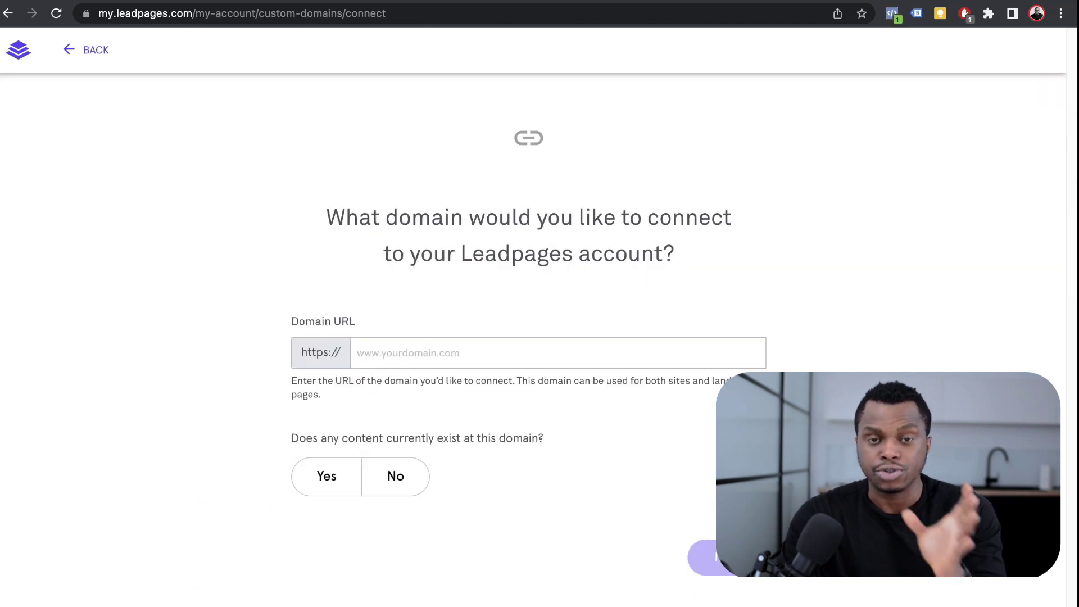
click(556, 353)
key(ctrl+v)
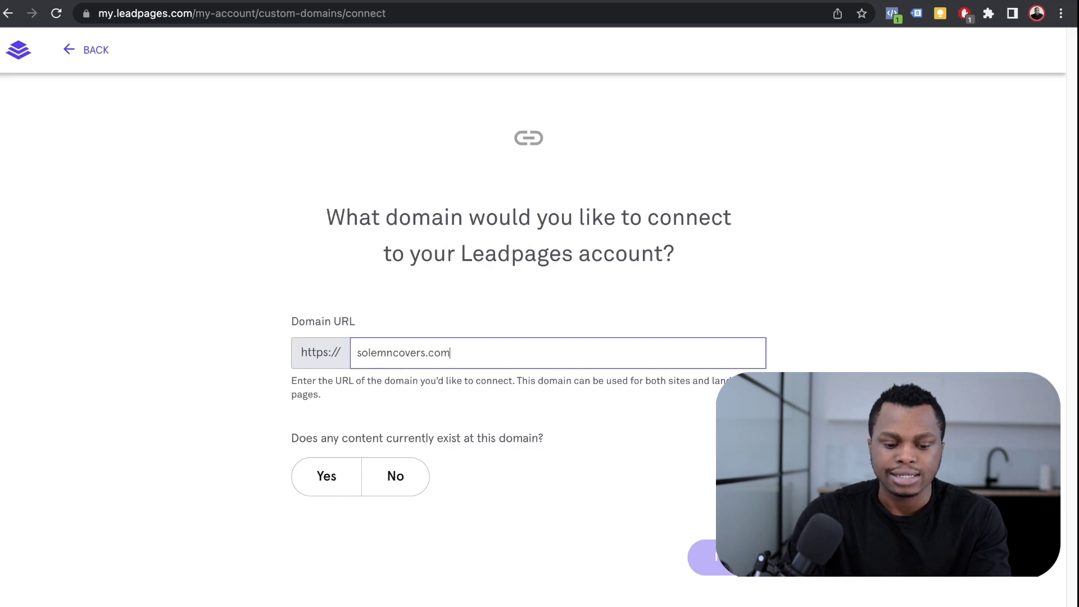
- Answer No to existing content at the domain and continue to the Namecheap instructions
drag(291, 438, 388, 439)
drag(291, 438, 544, 439)
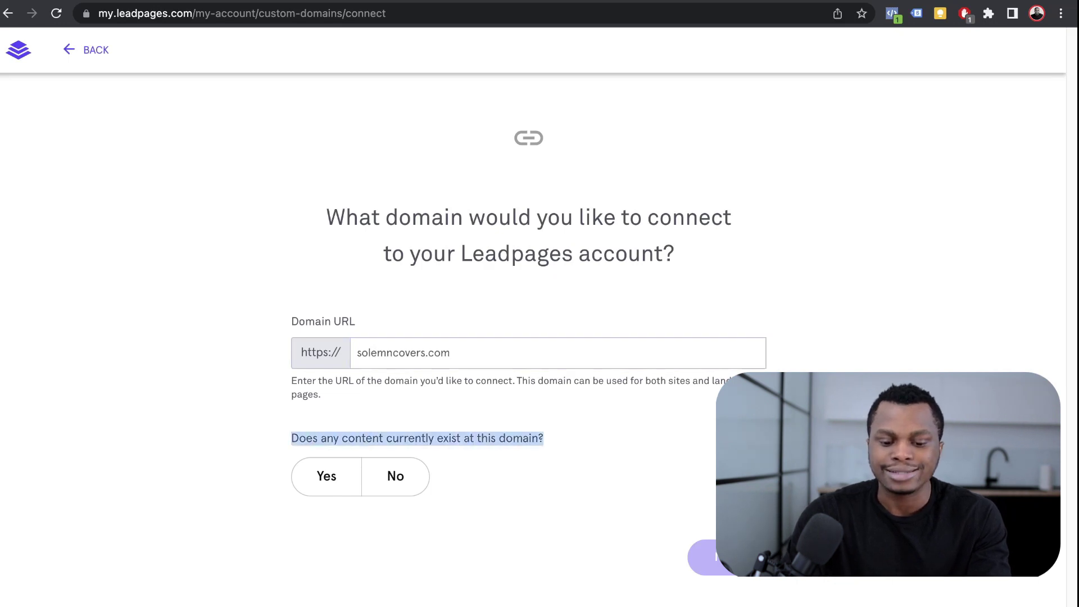
click(396, 476)
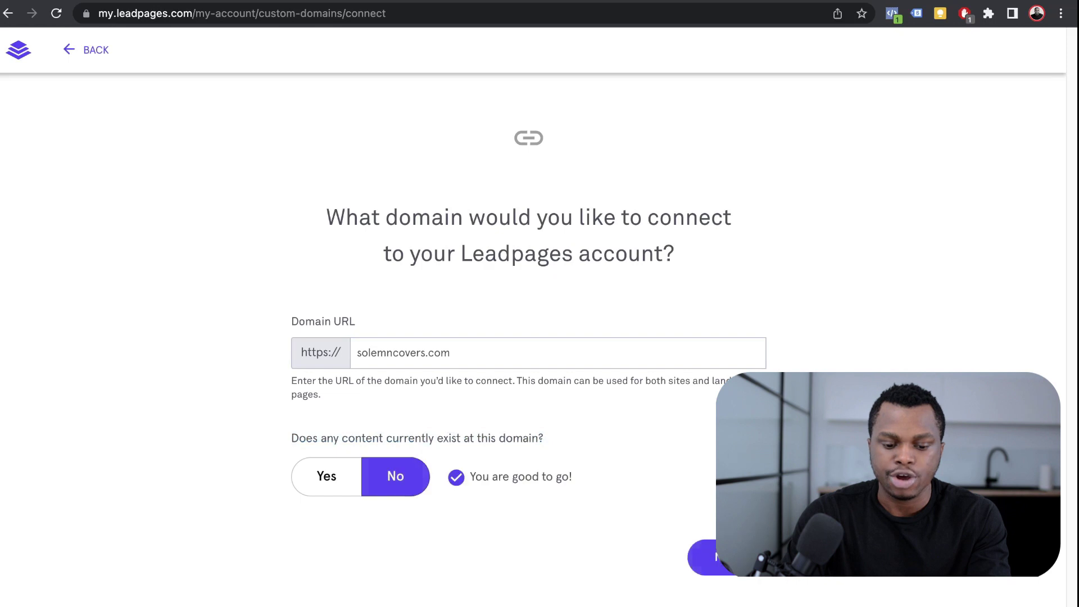
click(705, 557)
- Read through the Leadpages Namecheap DNS steps, then return to solemncovers.com's Advanced DNS page
scroll(532, 317, down, 3)
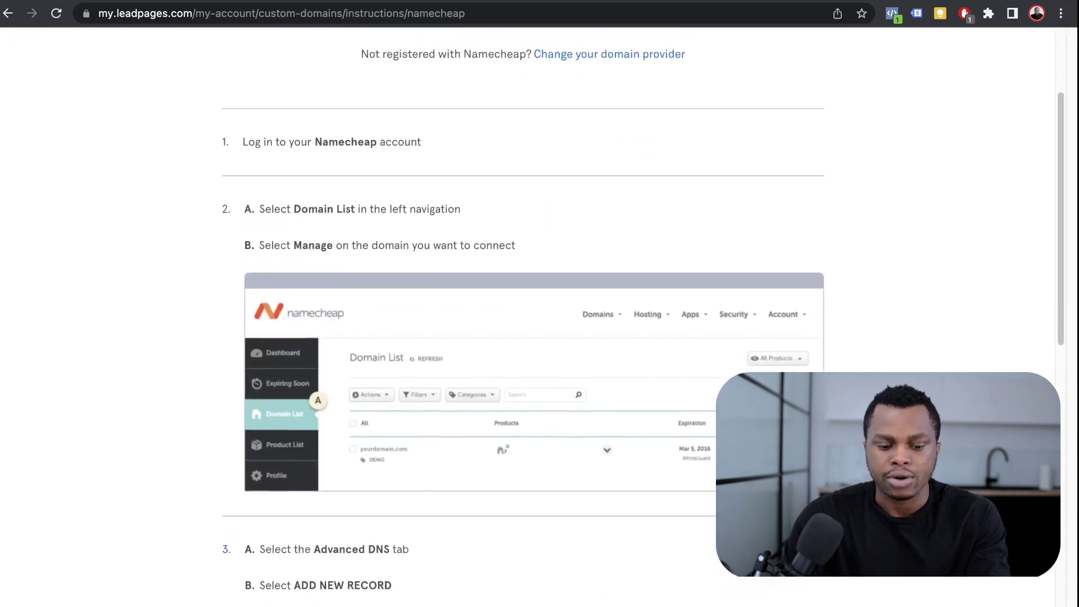
scroll(532, 318, up, 1)
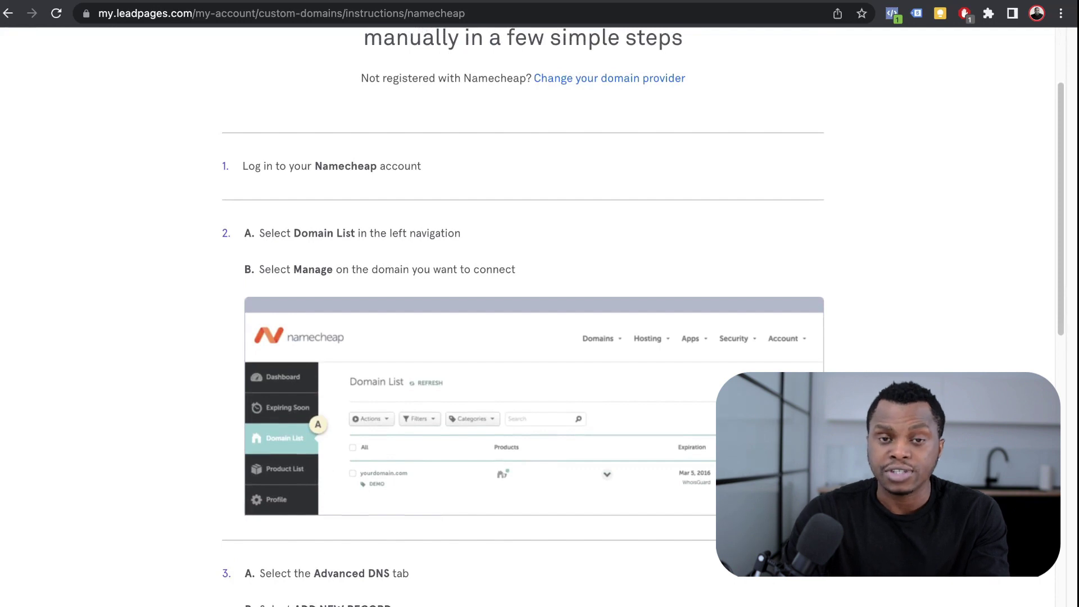
scroll(532, 317, down, 1)
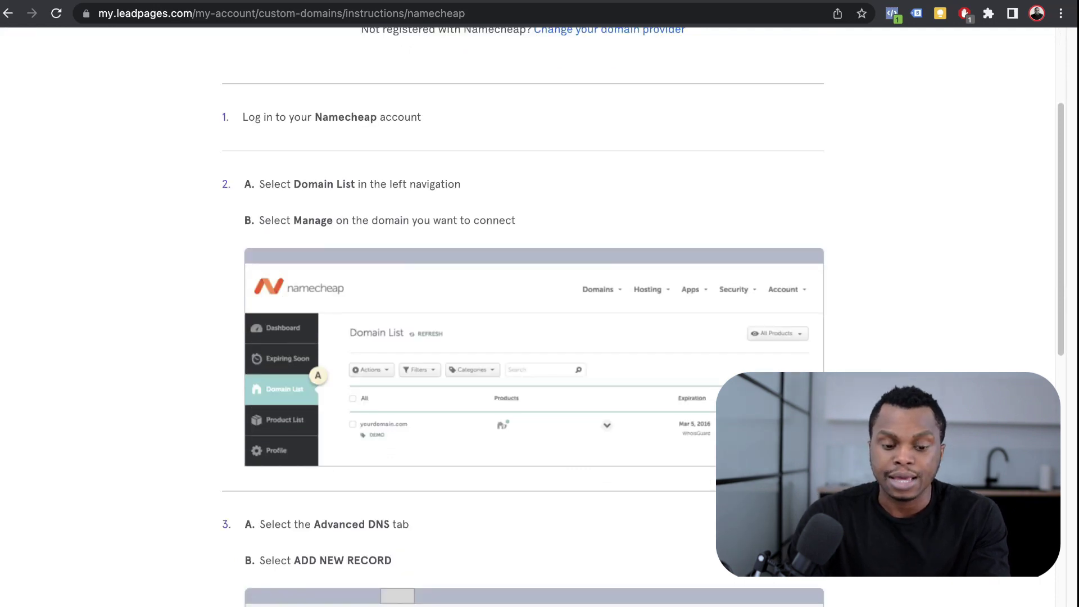
scroll(532, 317, down, 8)
scroll(532, 318, up, 7)
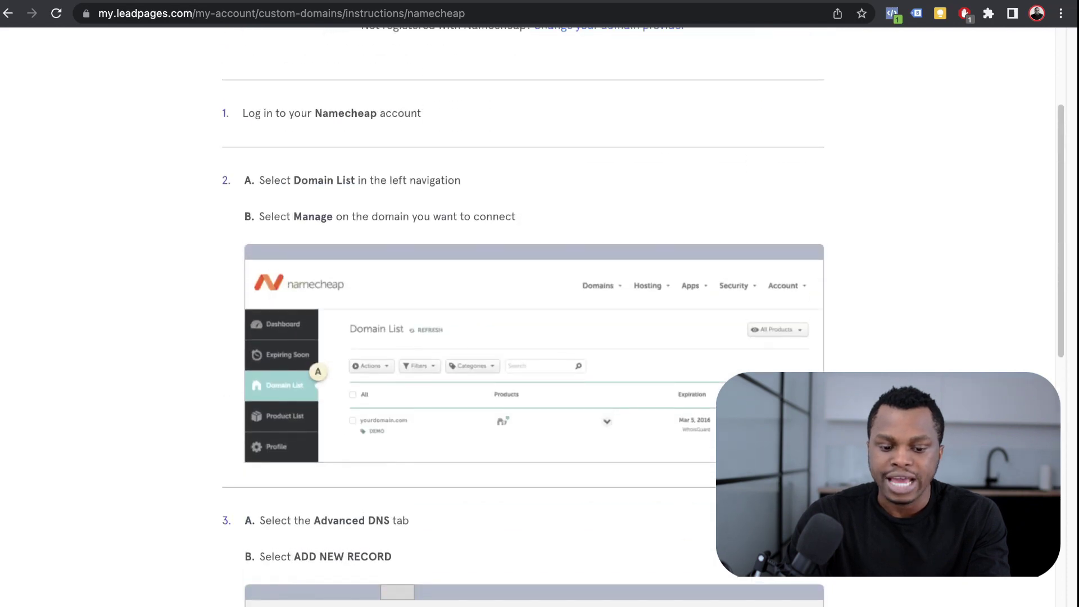
scroll(532, 317, down, 6)
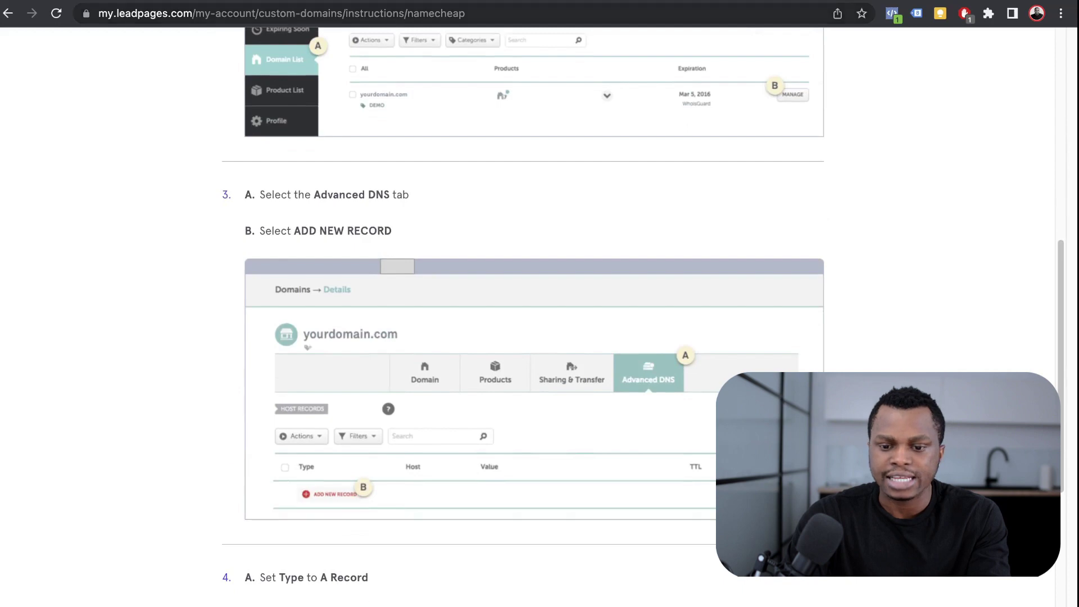
key(ctrl+Tab)
key(ctrl+shift+Tab)
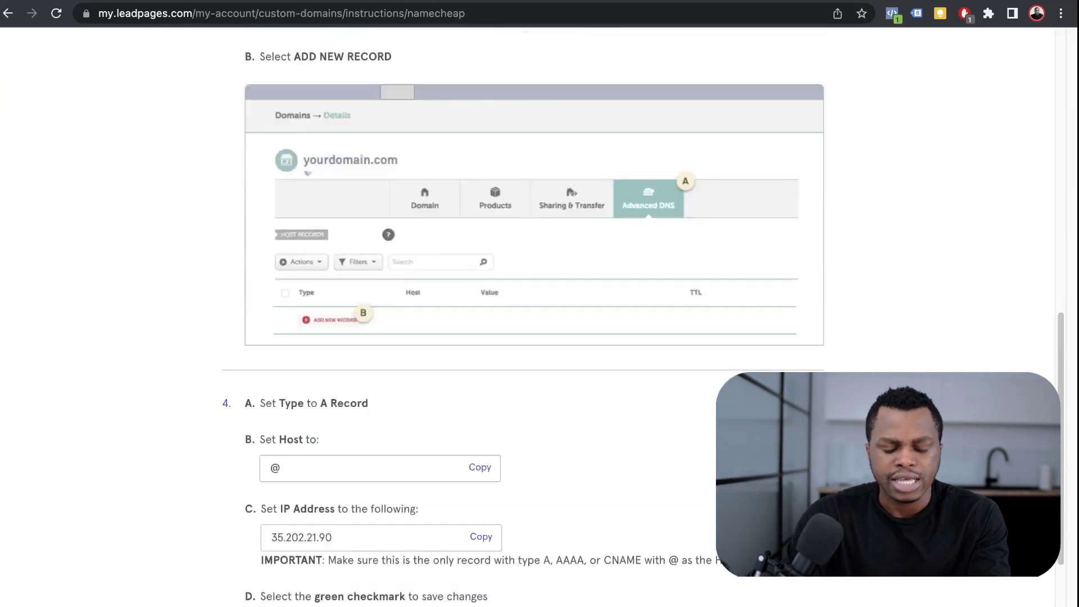
scroll(534, 304, down, 2)
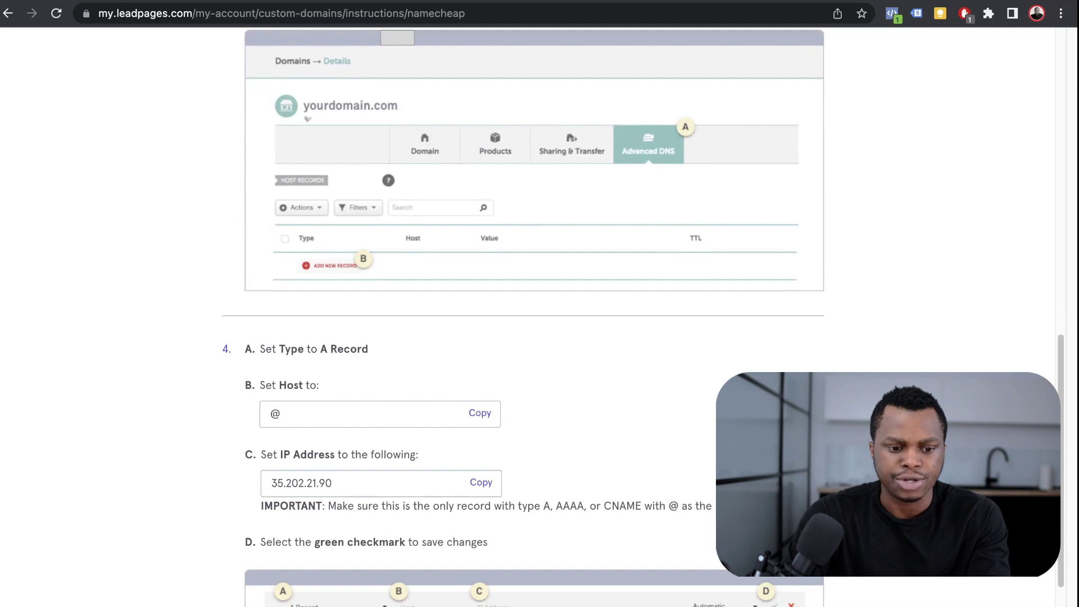
key(ctrl+Tab)
- Start a new A Record with host @, checking the required details in the Leadpages instructions
scroll(540, 315, down, 6)
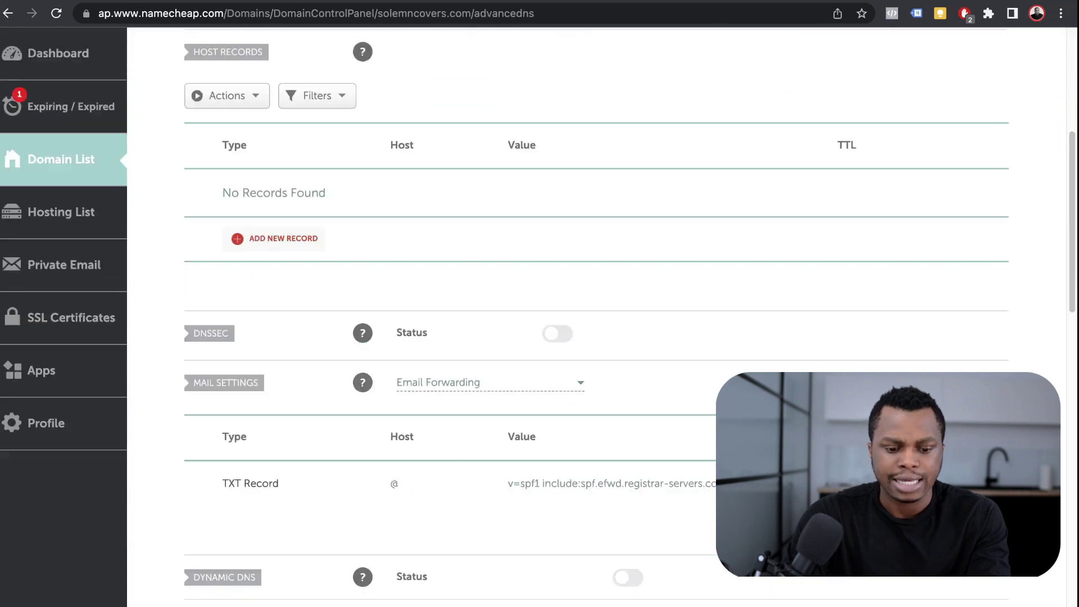
click(275, 238)
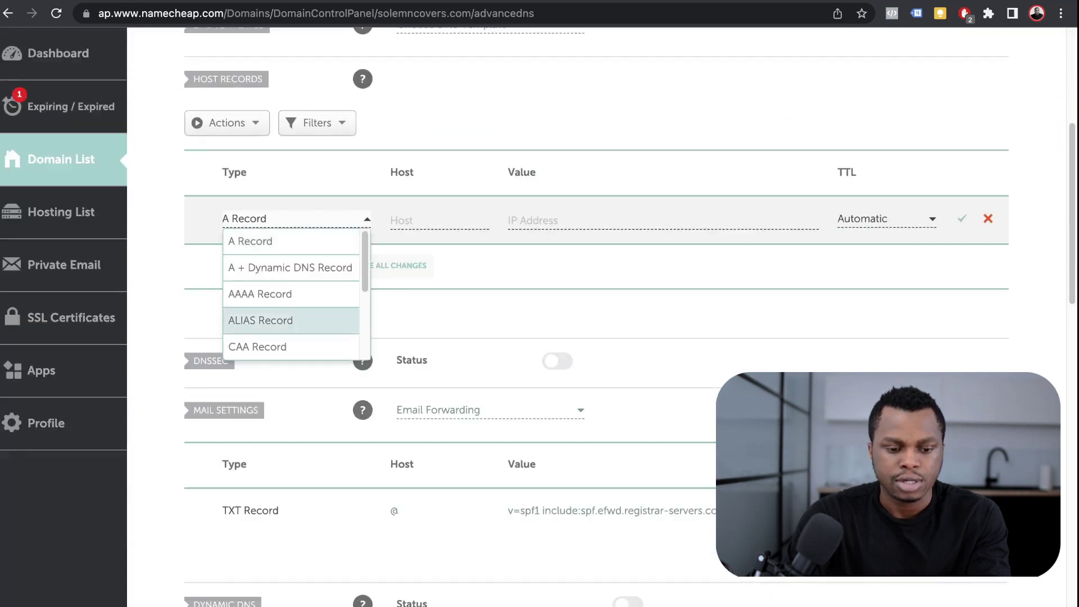
key(ctrl+shift+Tab)
scroll(539, 314, down, 3)
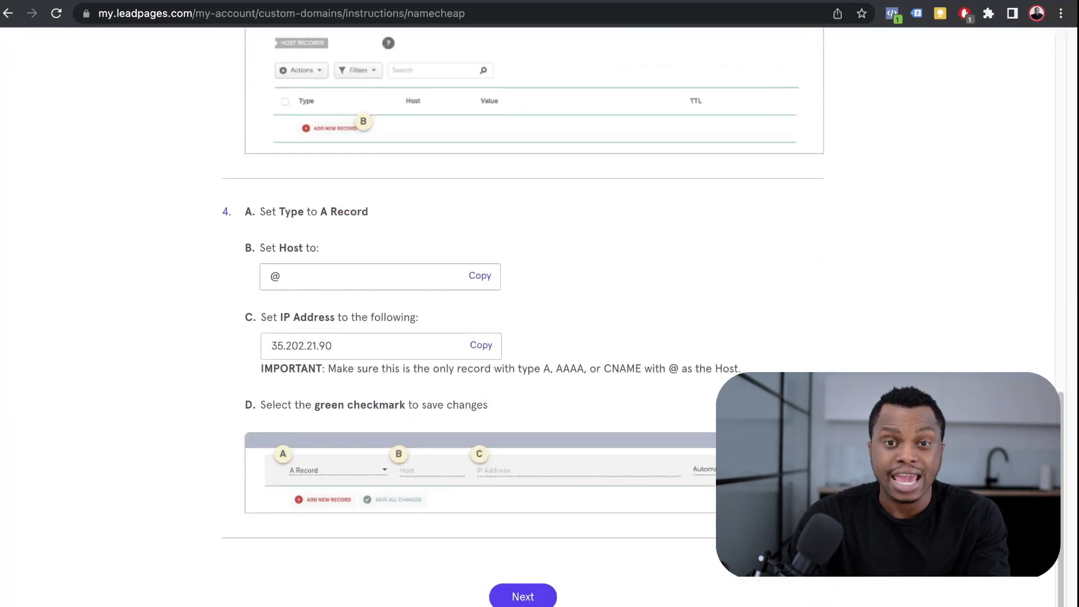
key(ctrl+Tab)
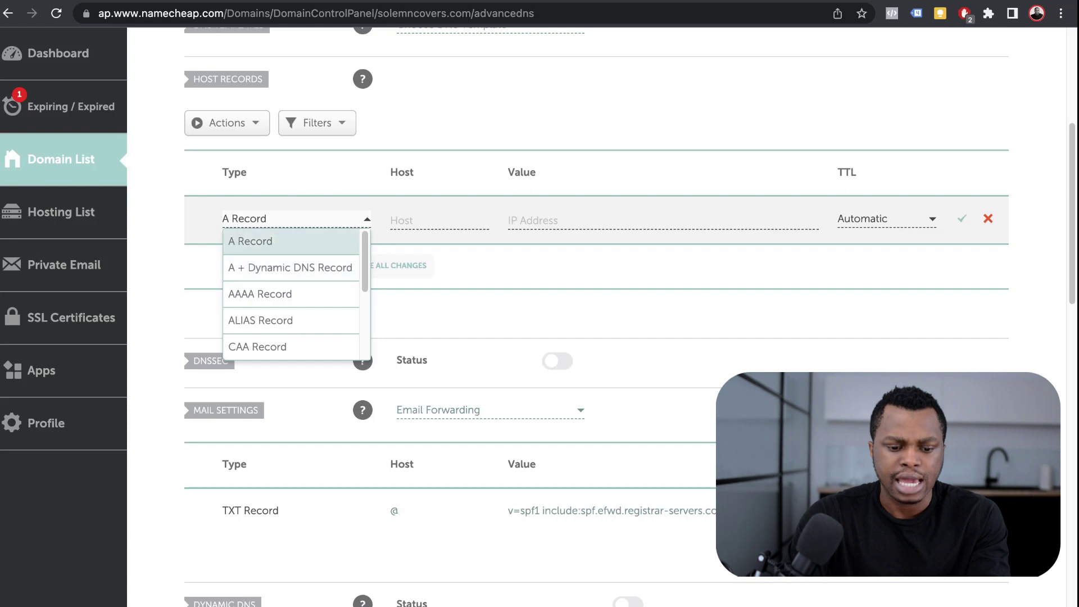
key(Tab)
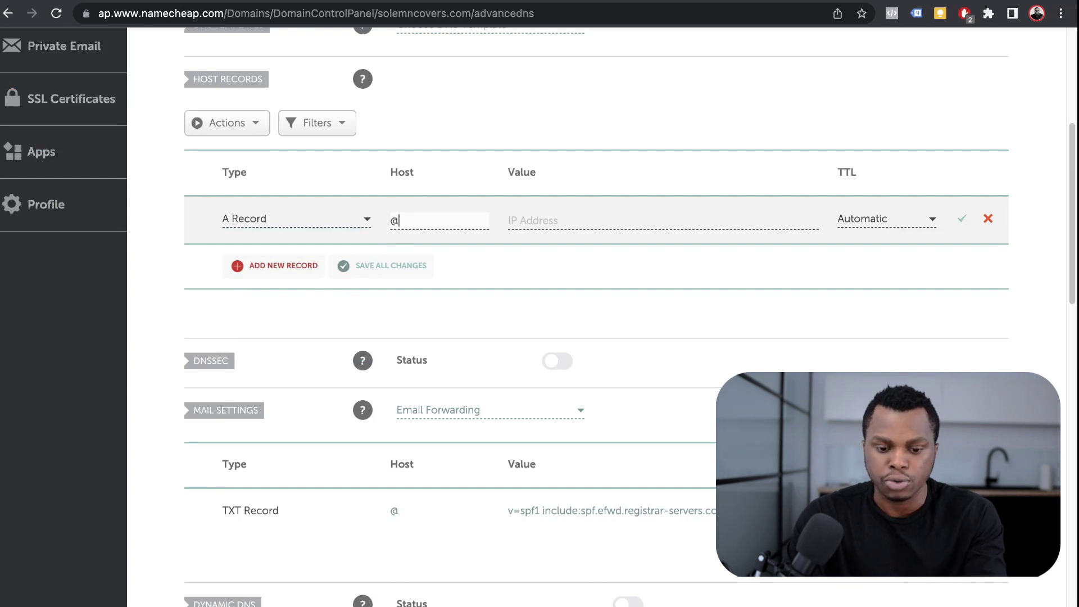
- Copy 35.202.21.90 into the A Record's IP Address and save the record
key(ctrl+Tab)
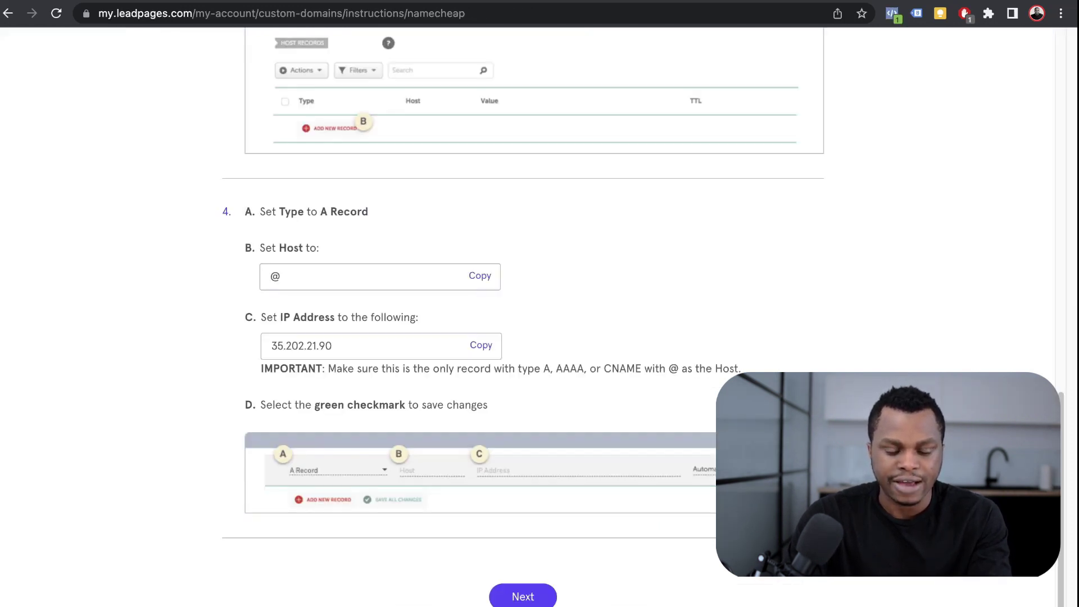
double_click(301, 345)
key(ctrl+c)
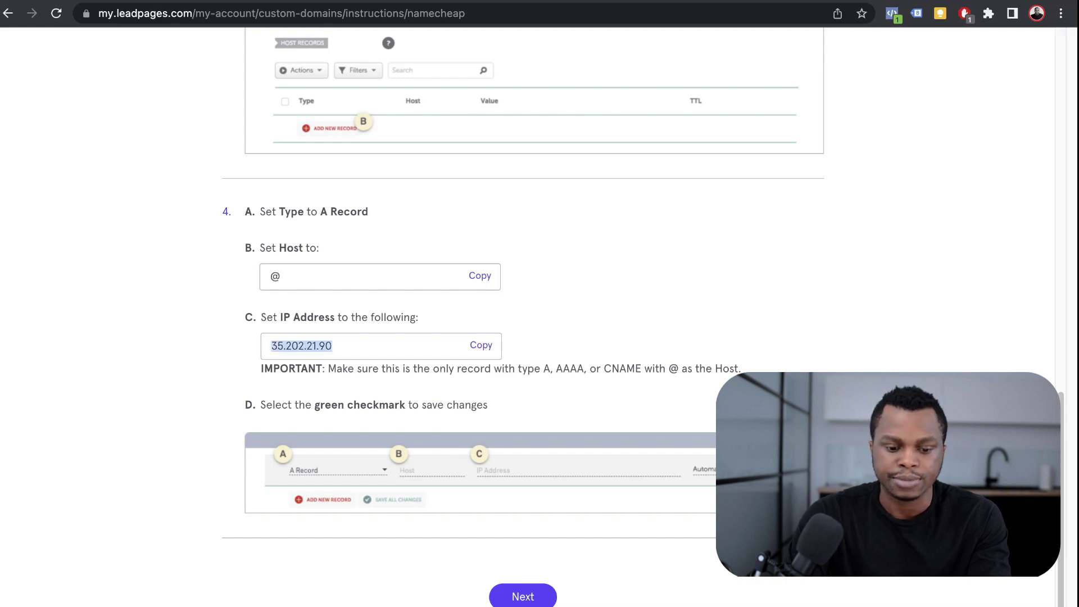
key(ctrl+shift+Tab)
click(664, 220)
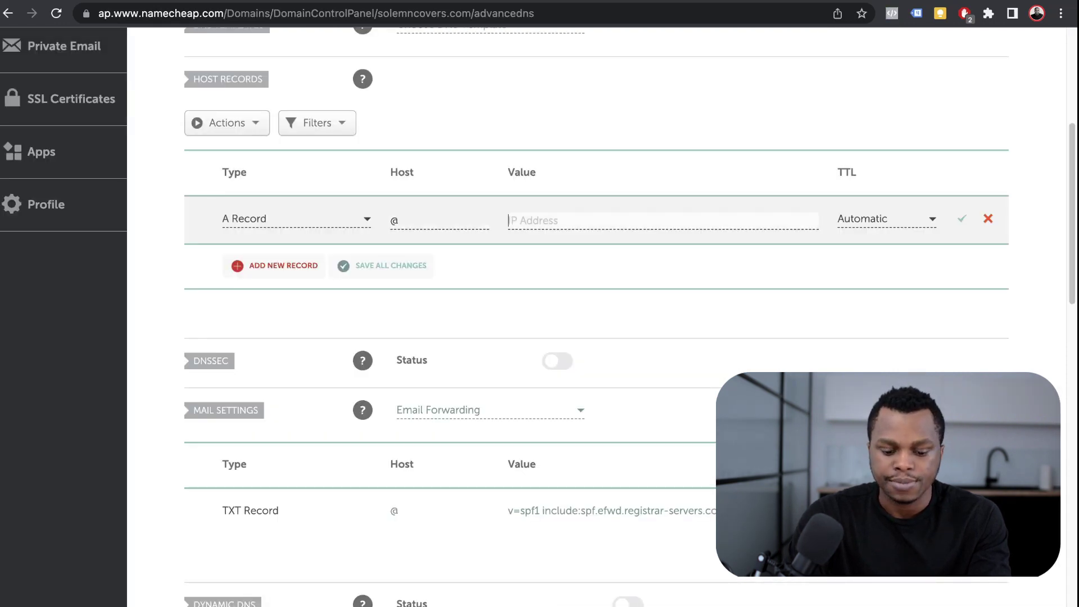
key(ctrl+v)
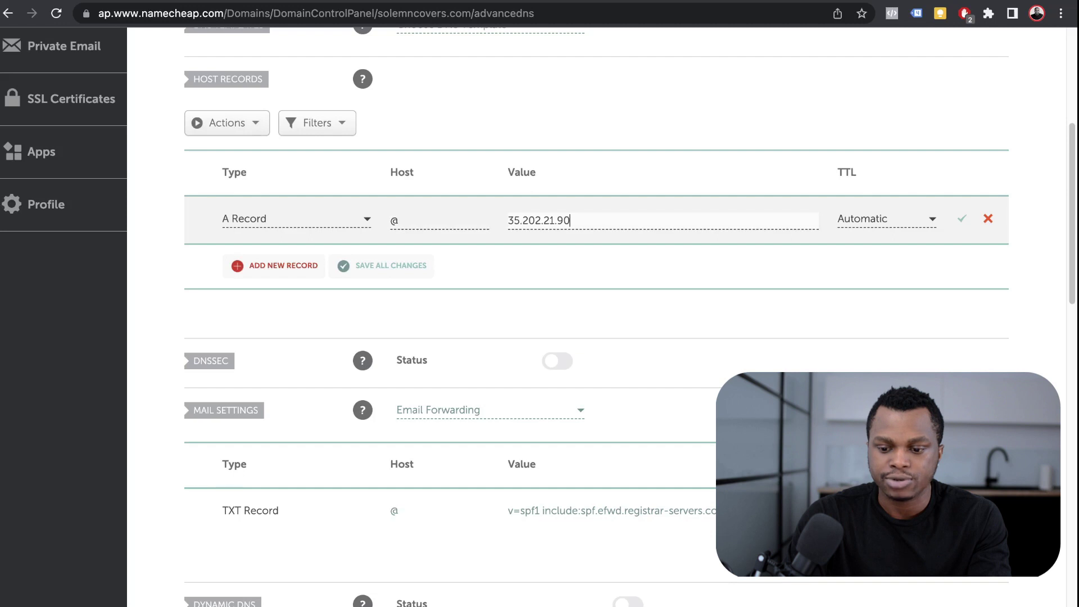
click(962, 219)
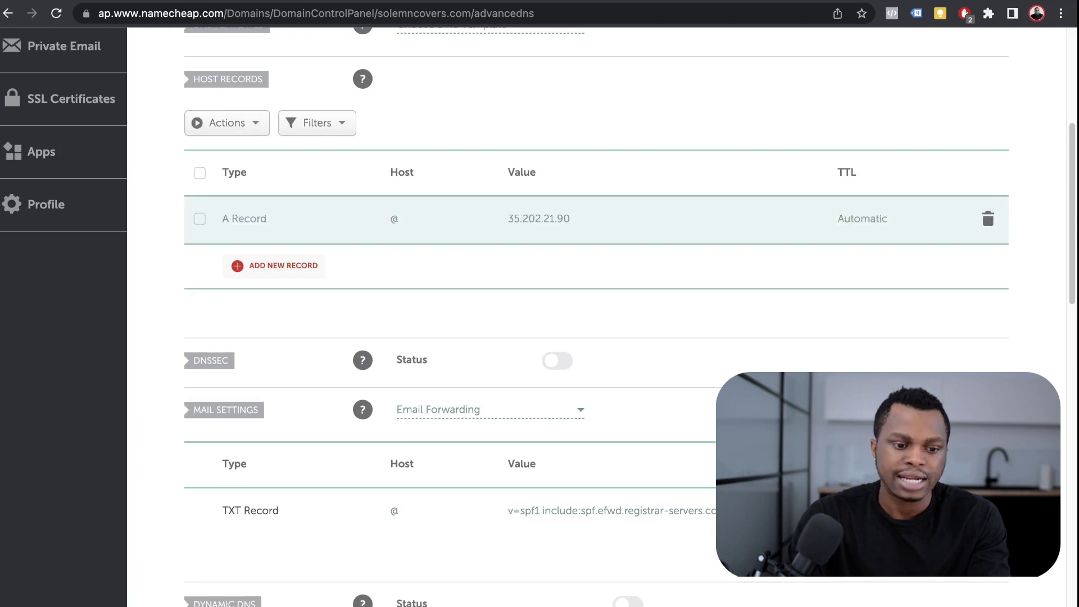
key(ctrl+Tab)
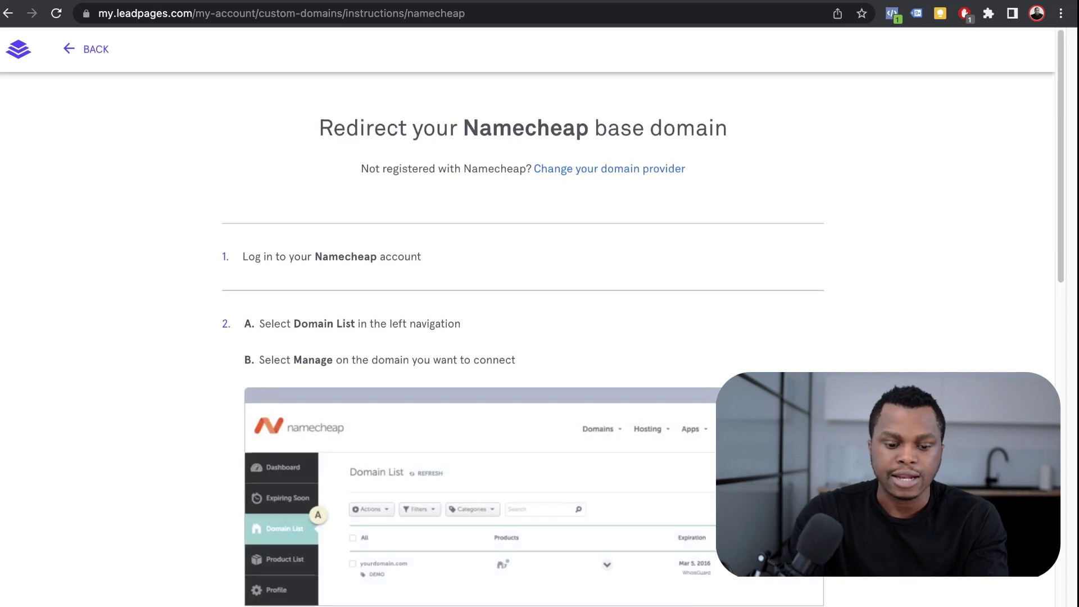
- Scroll through the 'Redirect your Namecheap base domain' instructions
scroll(523, 338, down, 7)
- Add and save a CNAME Record with host www targeting custom-proxy.leadpages.net
scroll(523, 337, down, 1)
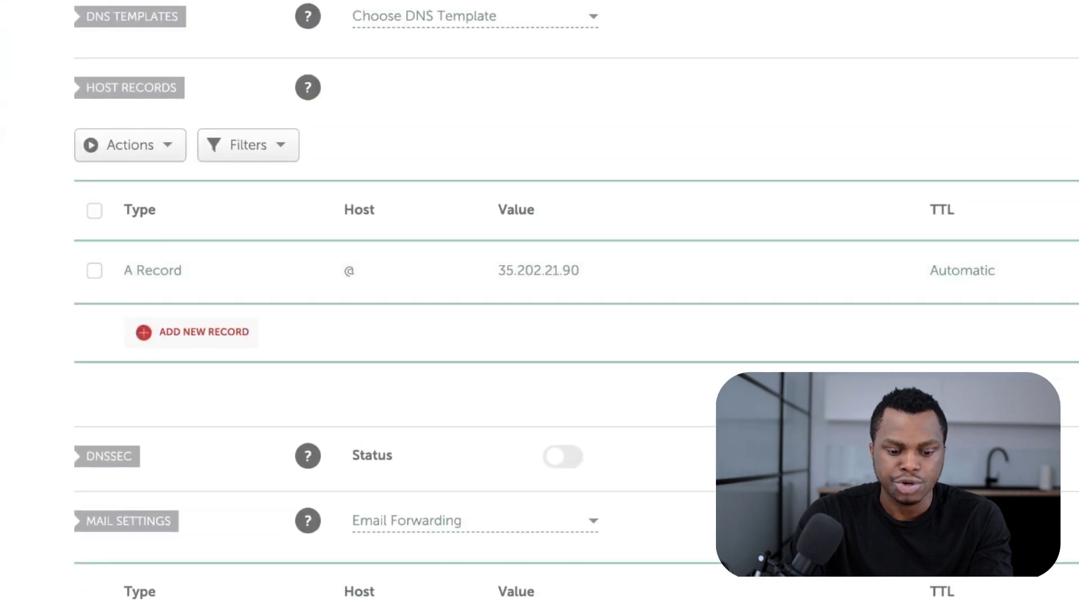
click(191, 332)
scroll(214, 349, down, 3)
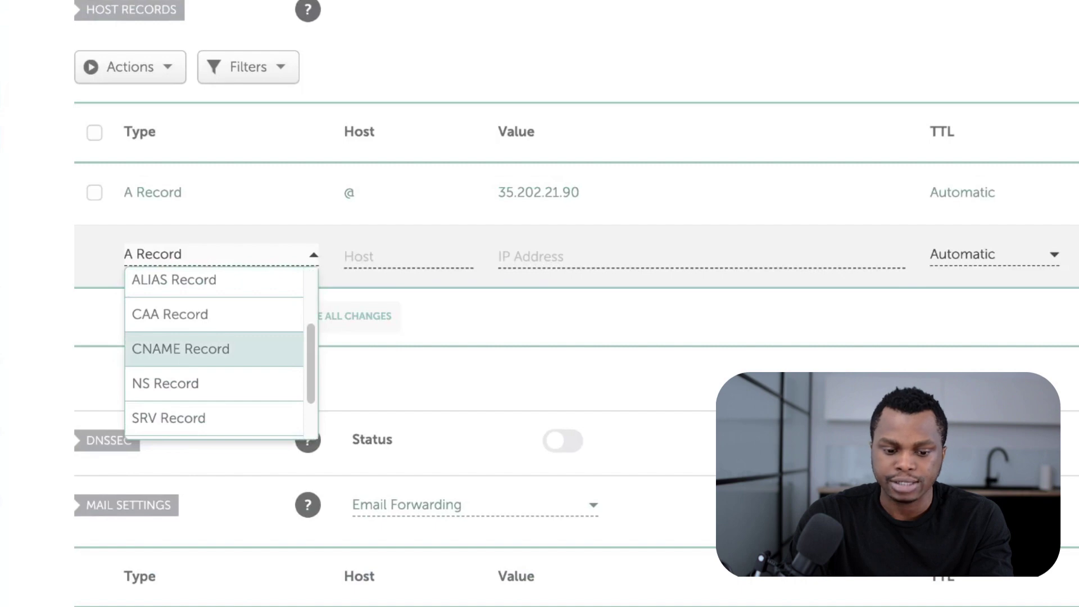
key(Return)
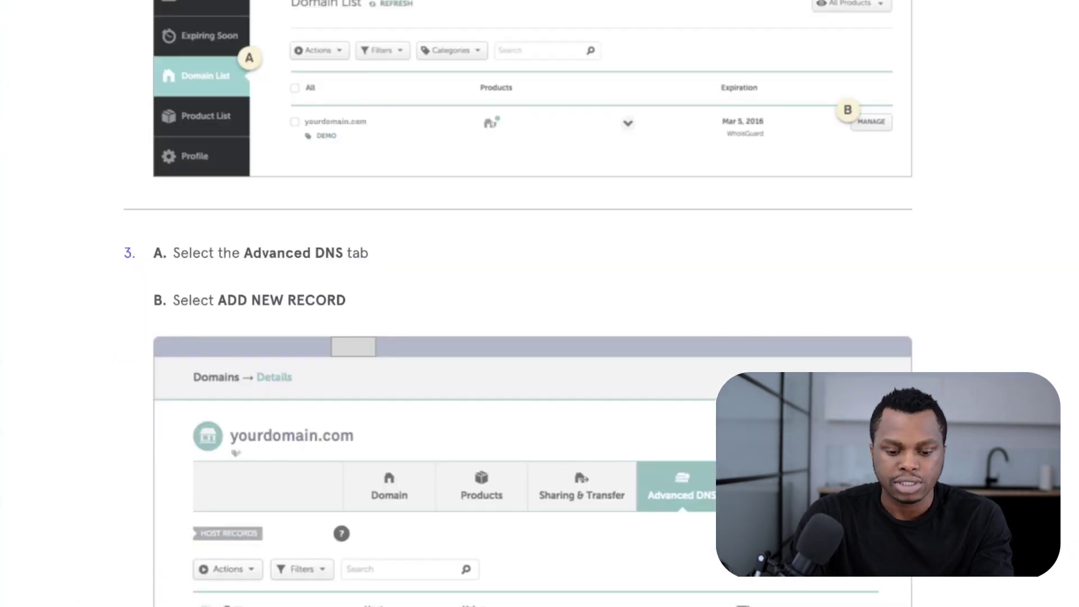
scroll(517, 303, down, 5)
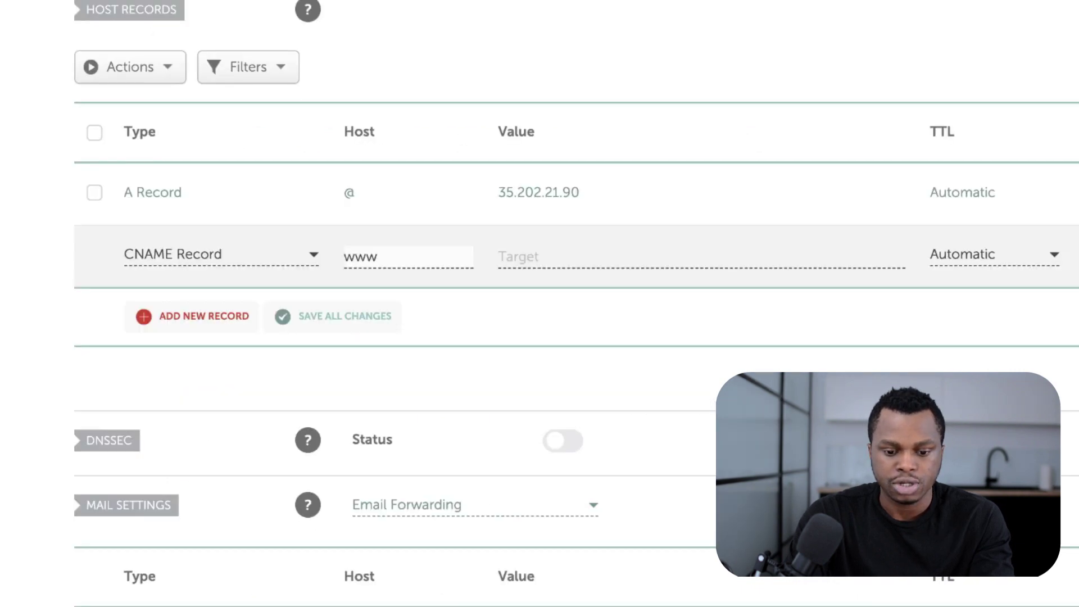
click(519, 257)
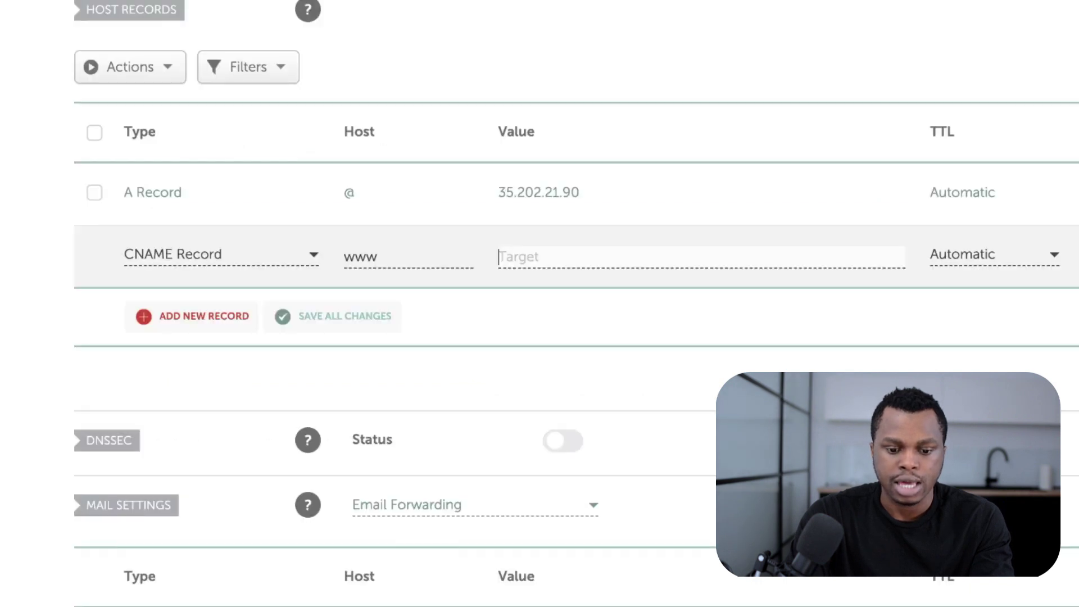
text(custom-proxy.leadpages.net.)
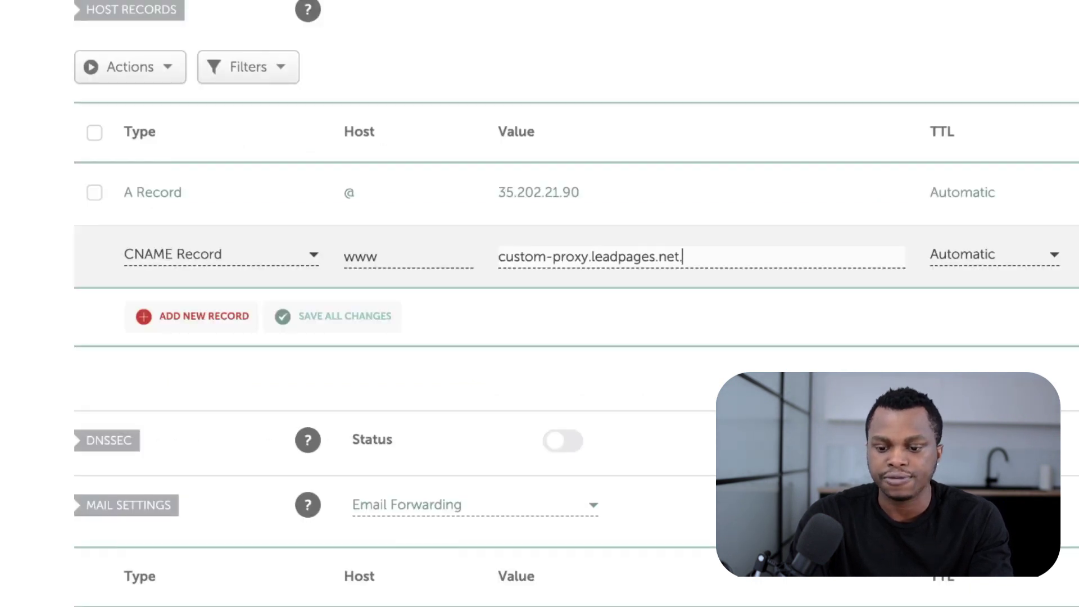
click(1071, 256)
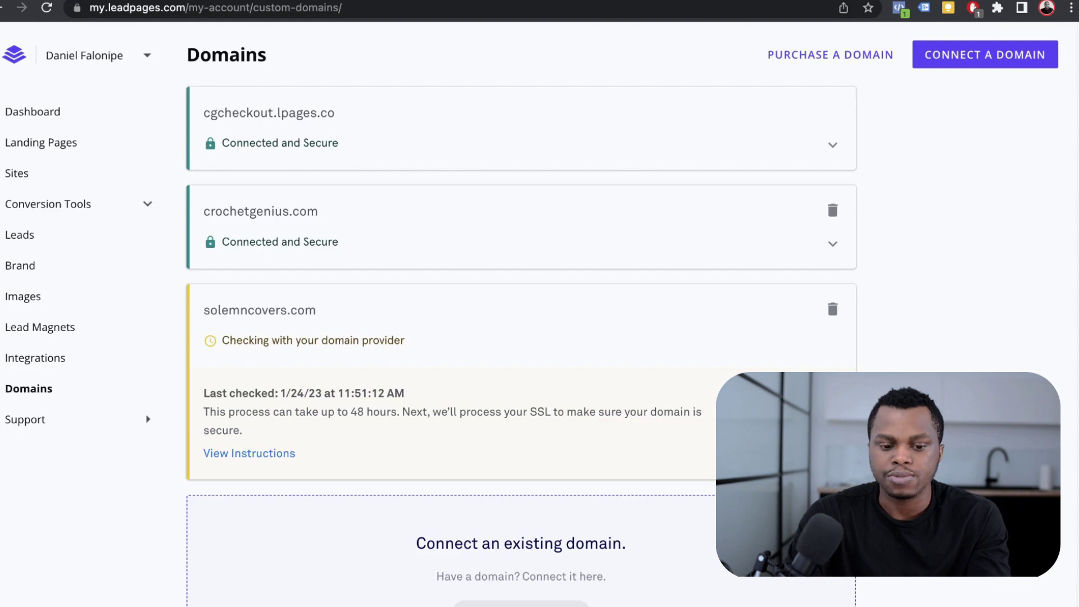
- Review solemncovers.com's pending verification status, then open Landing Pages from the sidebar
scroll(521, 315, down, 3)
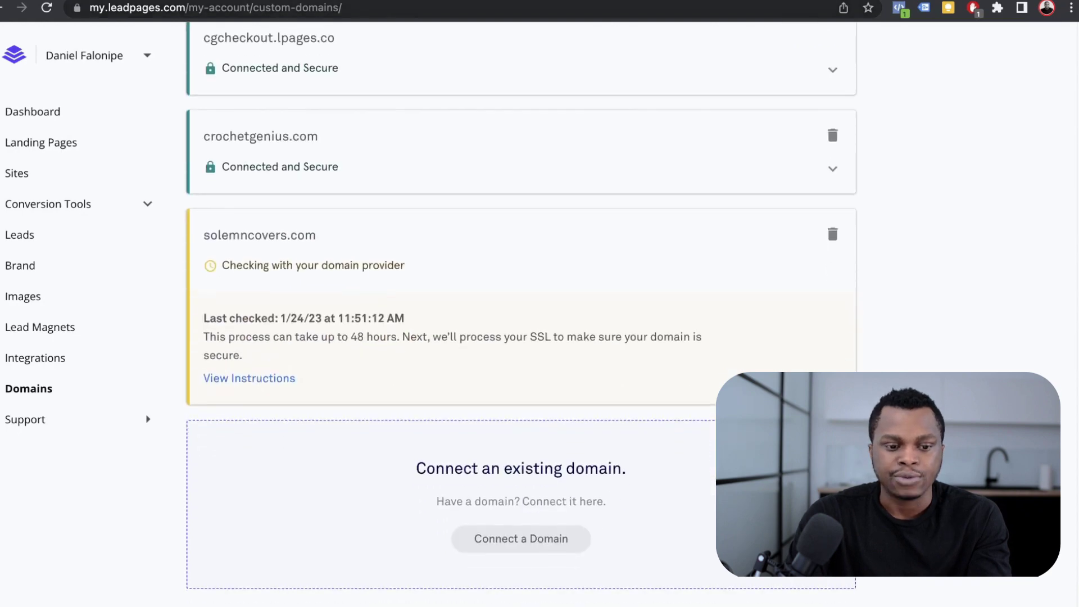
scroll(521, 315, up, 3)
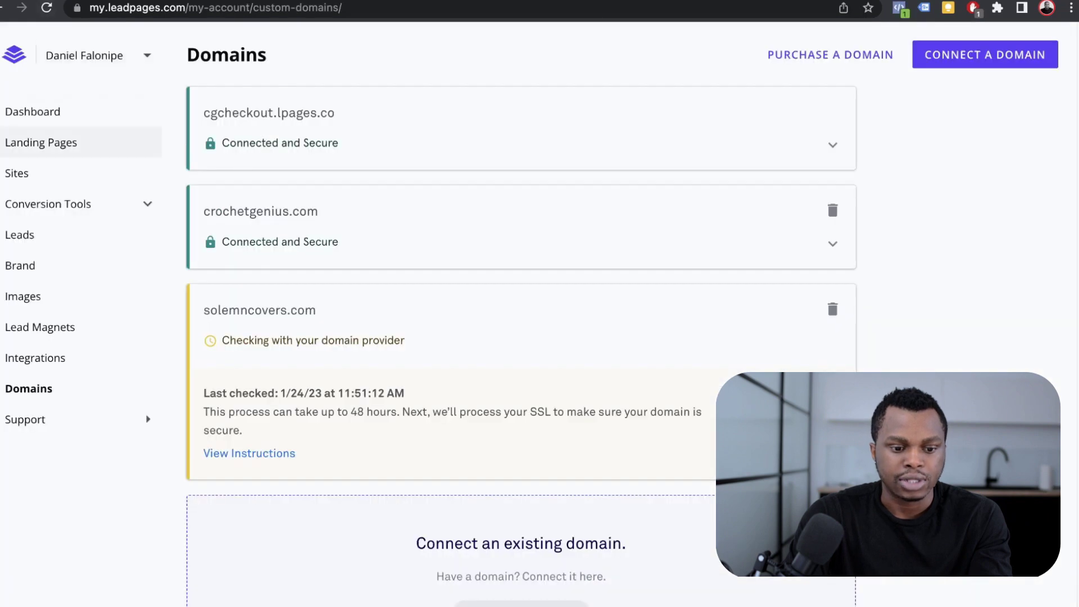
click(41, 142)
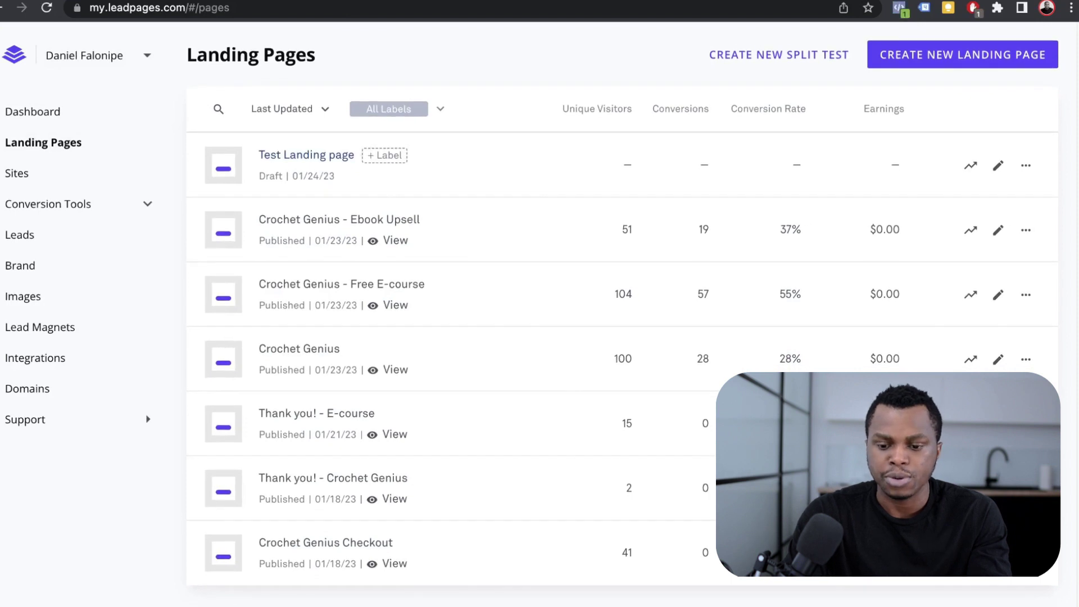
- Publish the Test Landing page at crochetgenius.com/testpage/ and copy its live URL
click(306, 155)
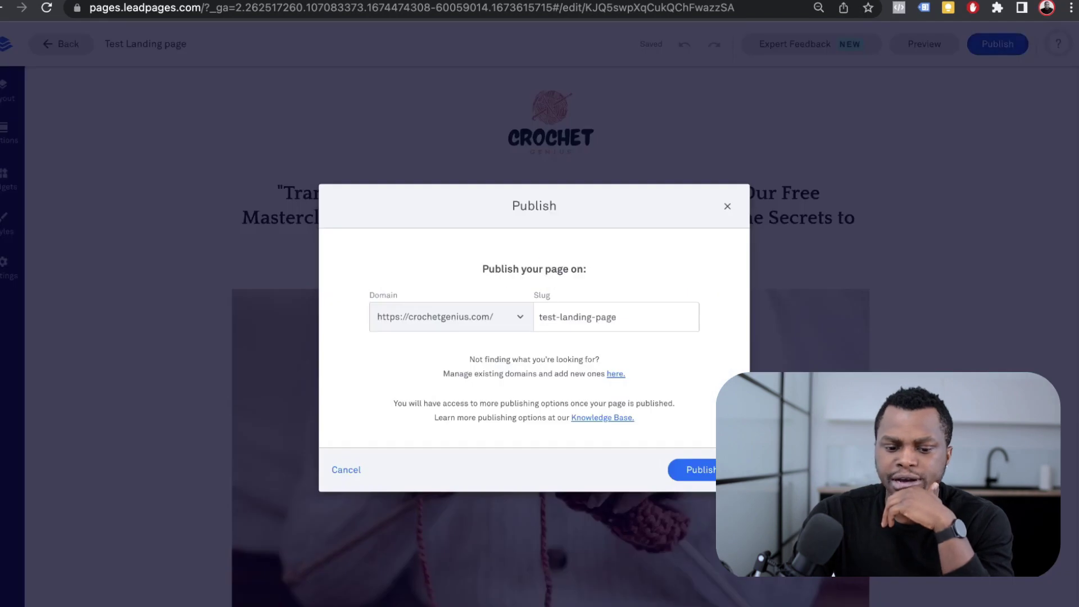
click(449, 317)
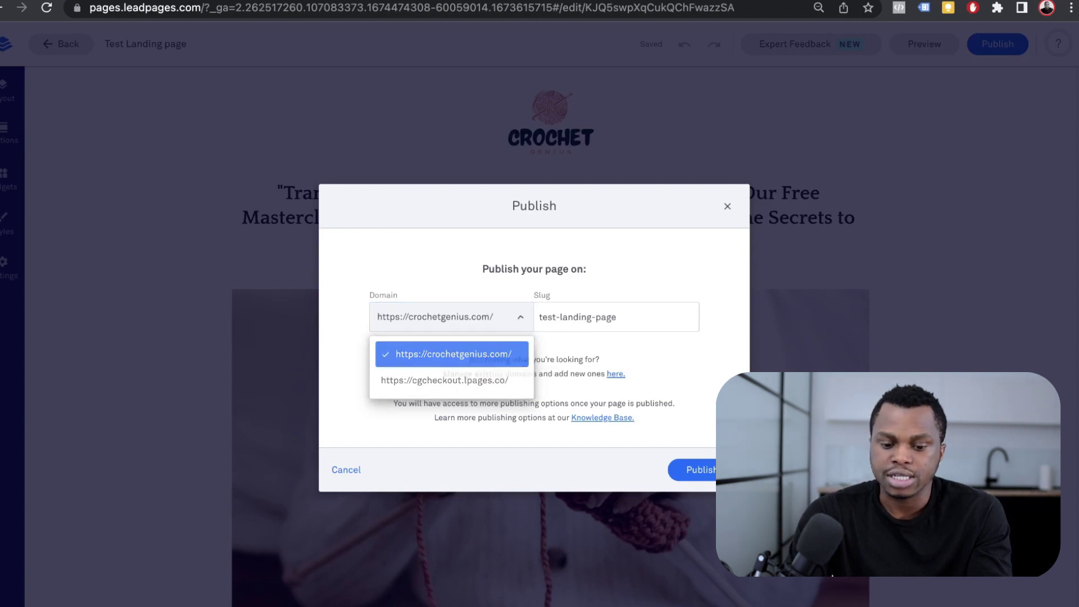
click(619, 317)
key(alt+shift+Left)
key(alt+shift+Left)
key(alt+shift+Left)
key(BackSpace)
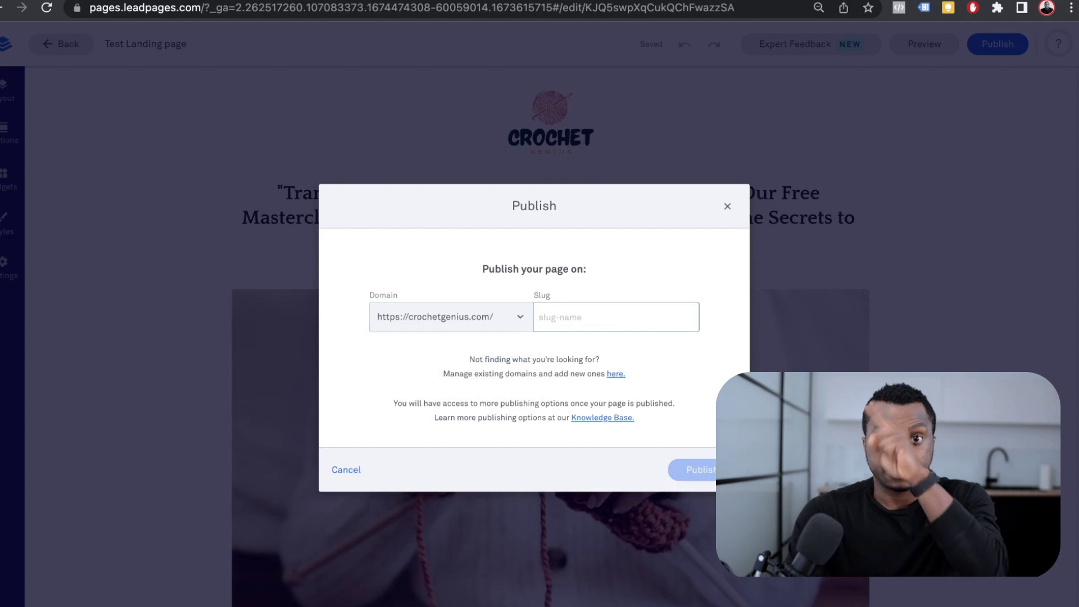
text(te)
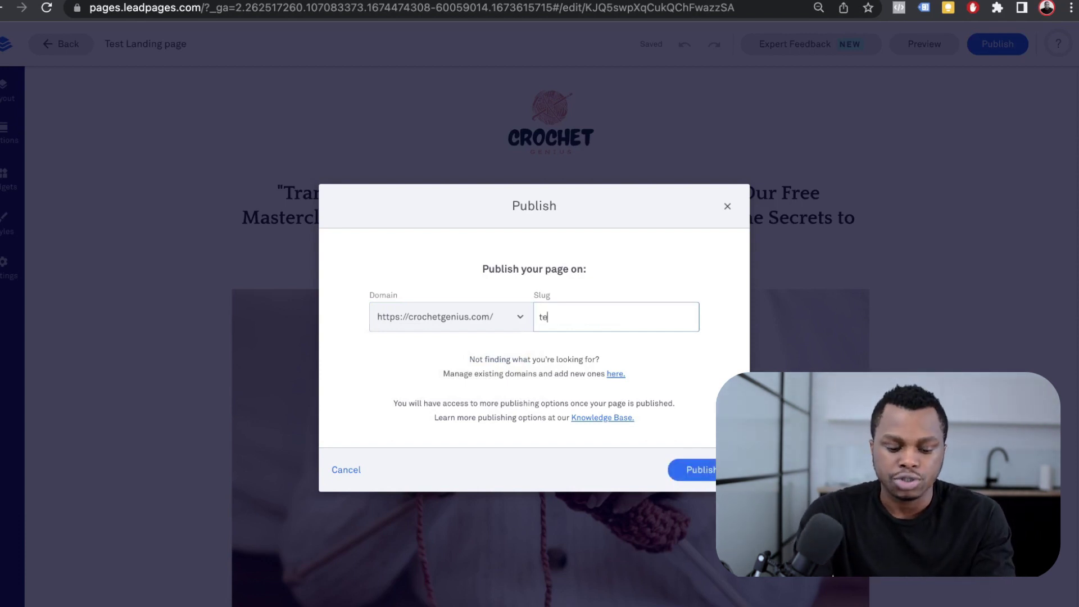
text(stpage)
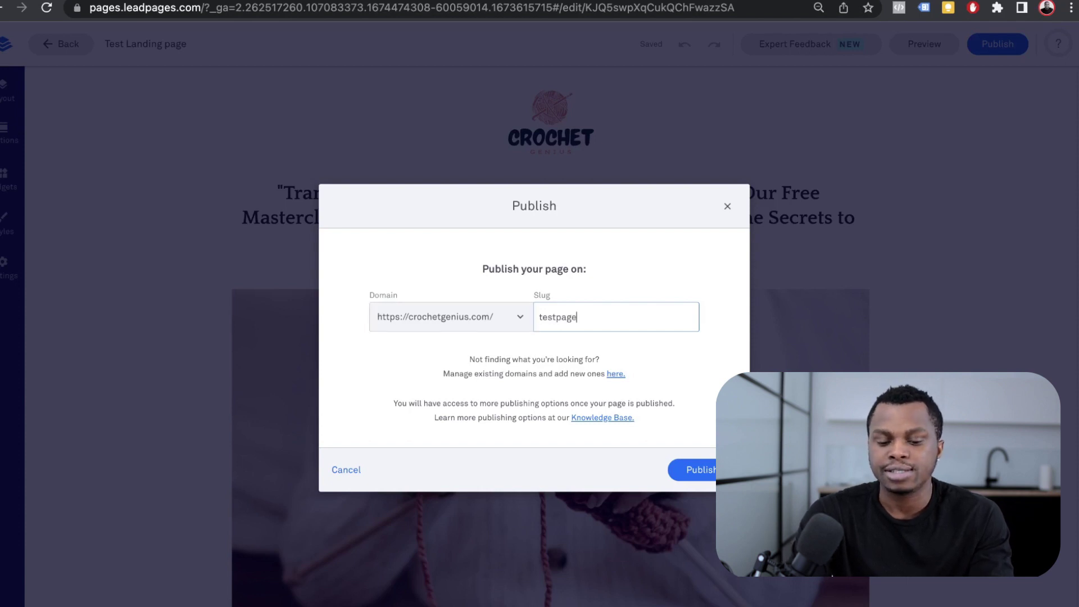
key(Return)
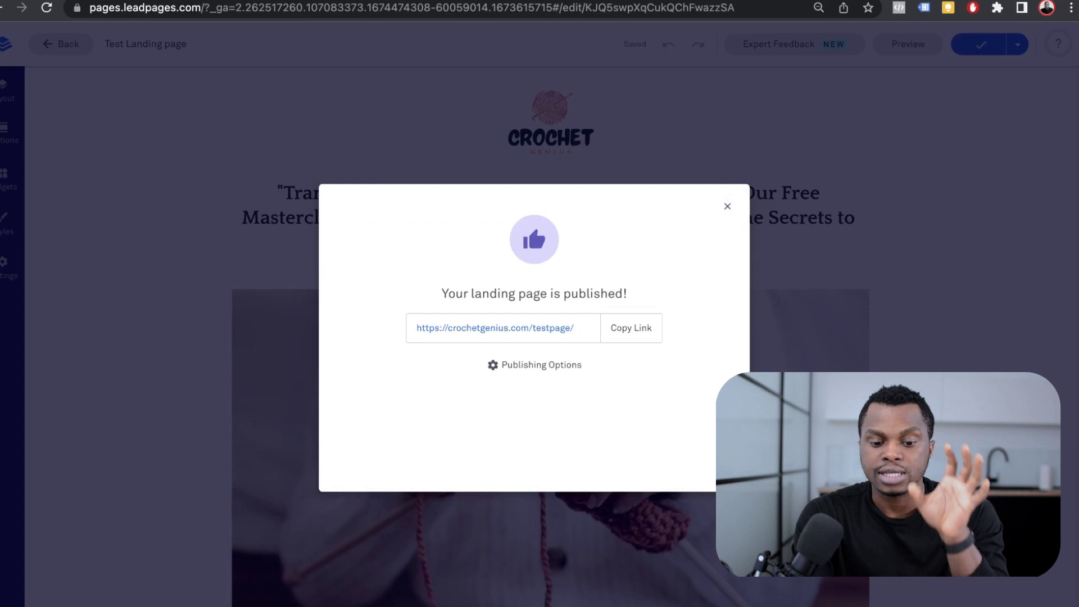
click(631, 328)
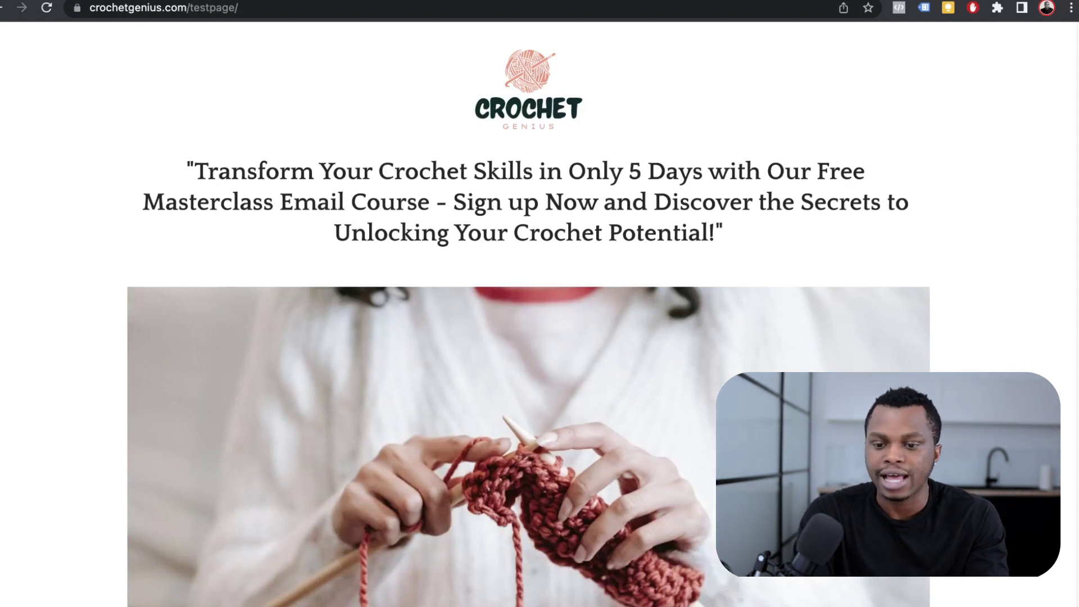
- Test the live testpage's signup pop-up, then dismiss the editor's published confirmation
scroll(528, 315, down, 3)
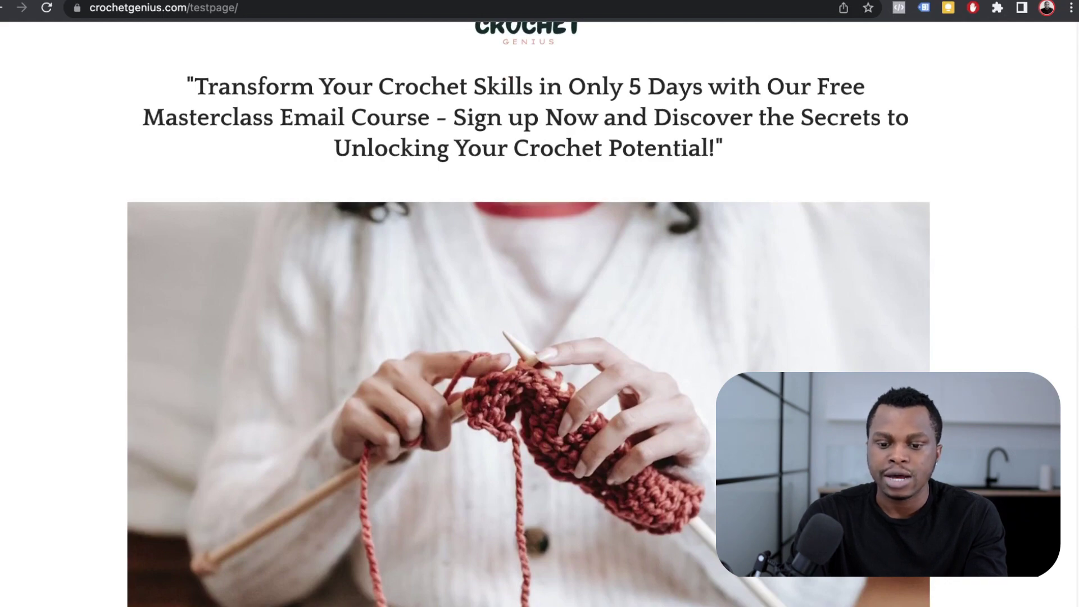
scroll(529, 315, down, 10)
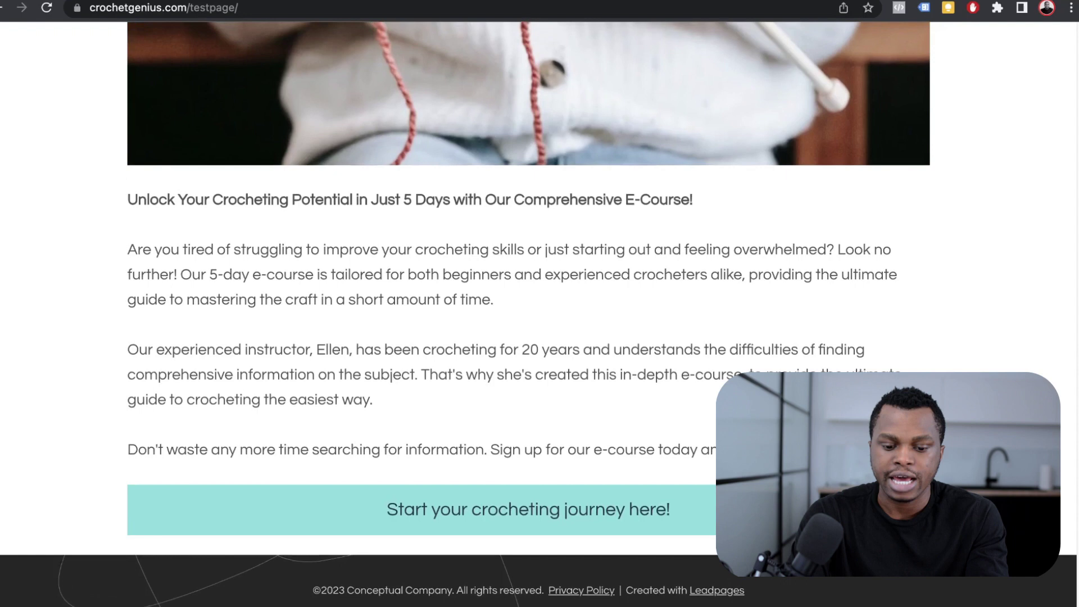
click(518, 508)
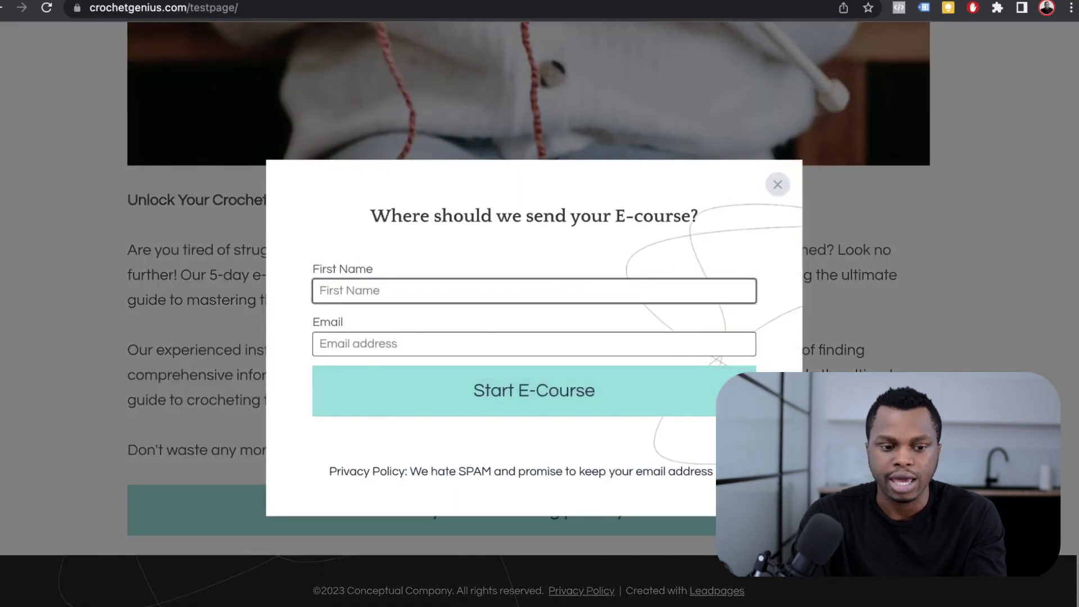
click(778, 185)
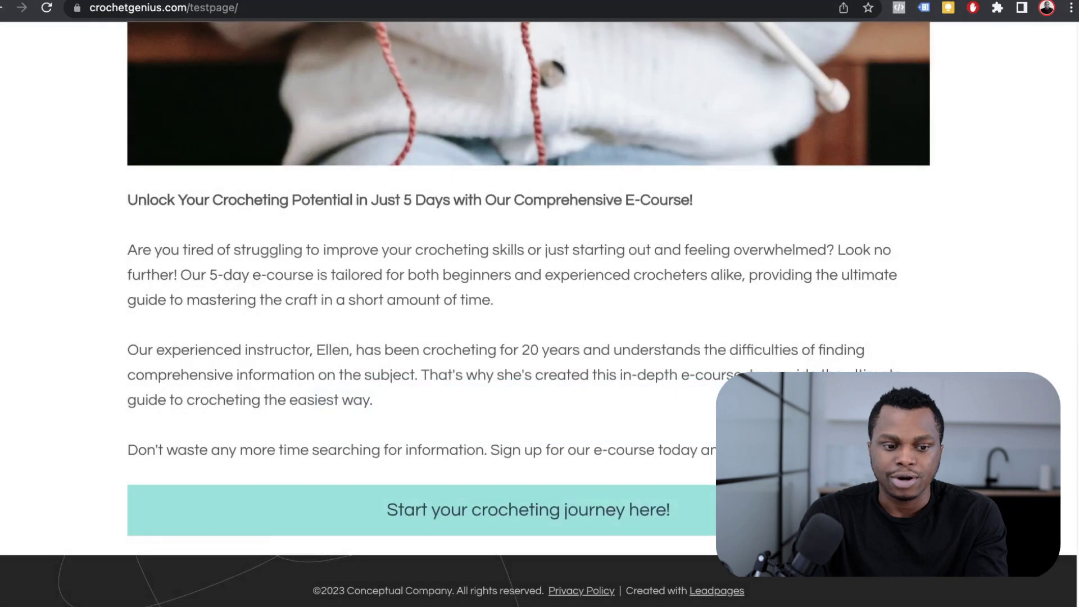
key(super+w)
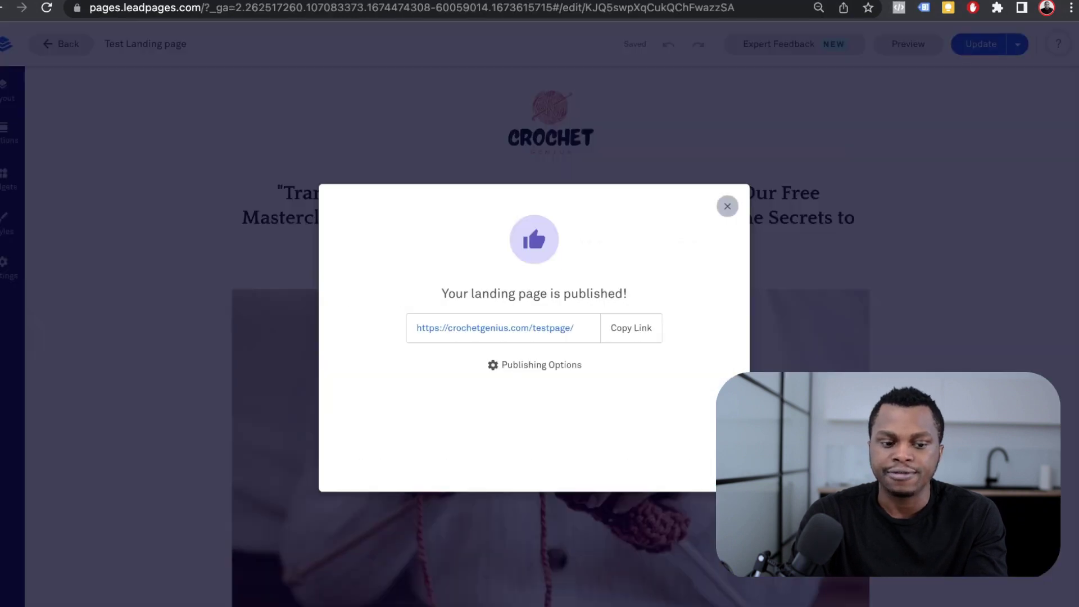
click(727, 206)
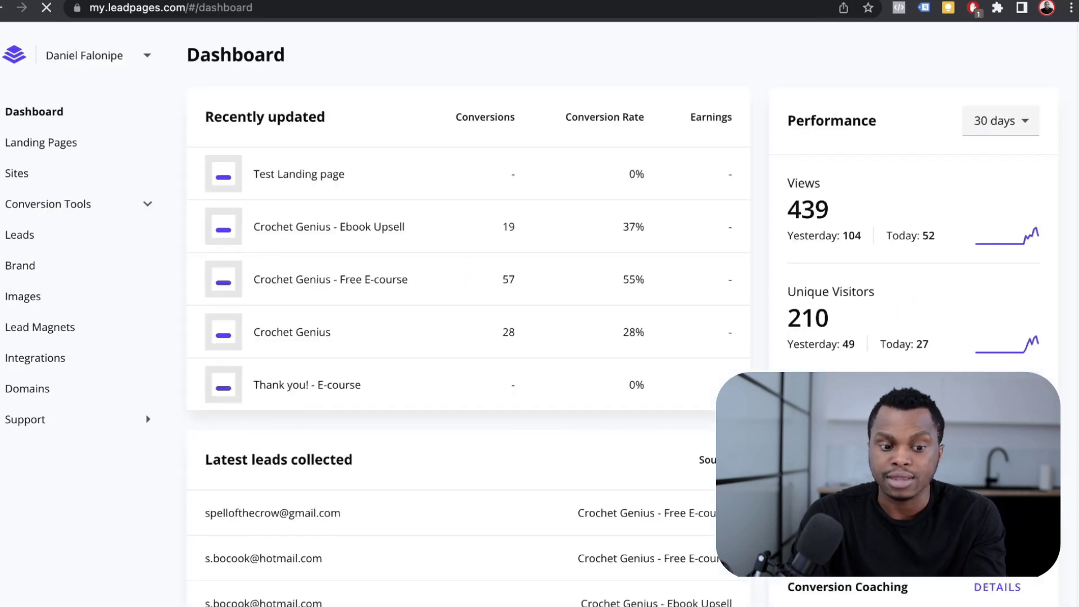
- In Landing Pages, filter templates to Thank You & Confirmation and start building from one
click(44, 142)
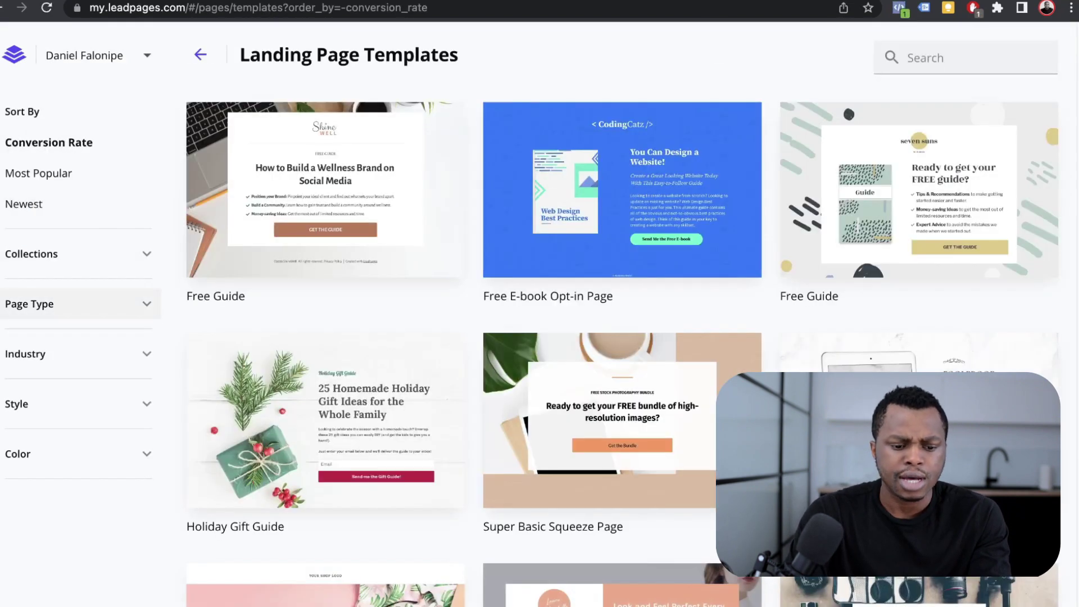
click(78, 304)
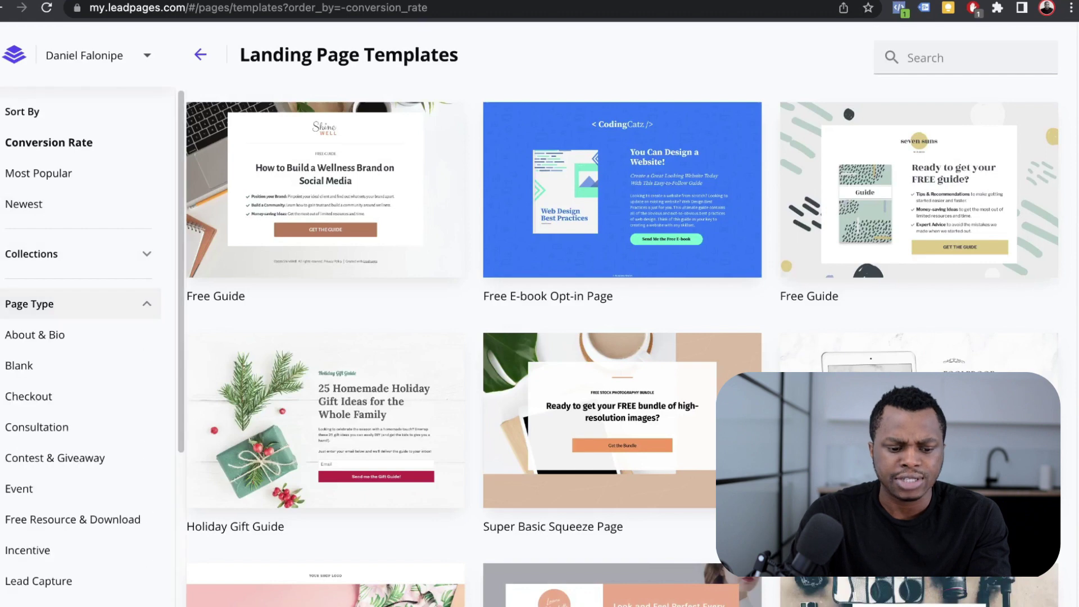
scroll(79, 450, down, 5)
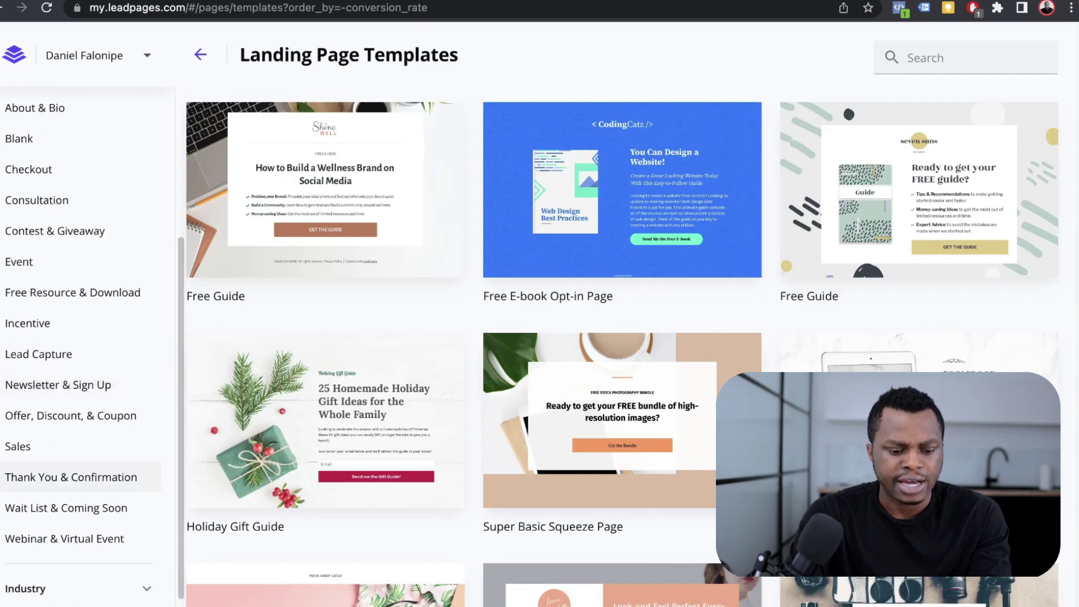
click(73, 478)
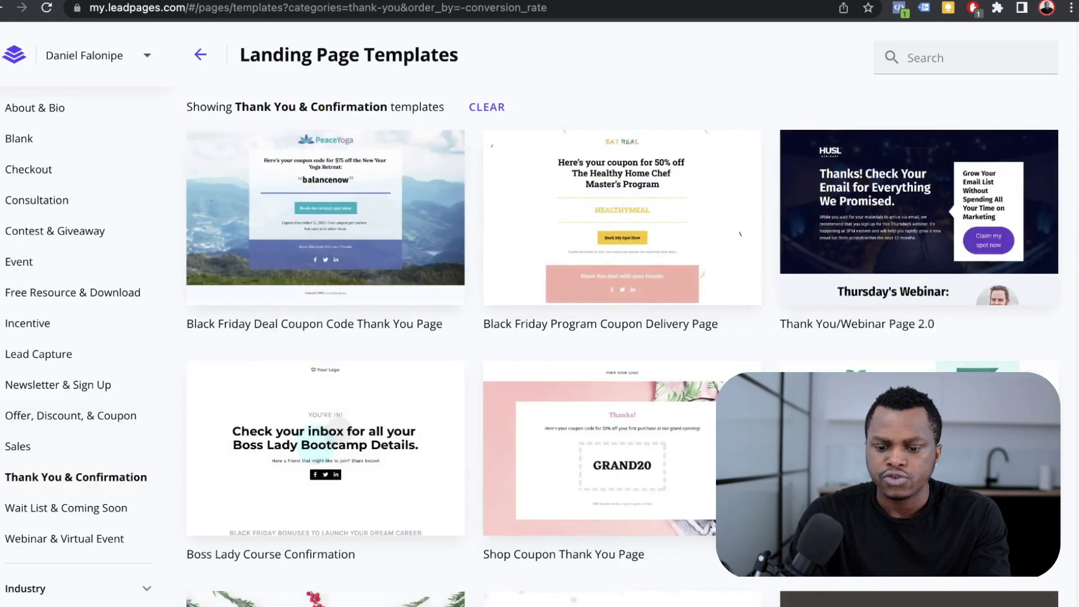
scroll(920, 253, down, 3)
scroll(919, 253, down, 2)
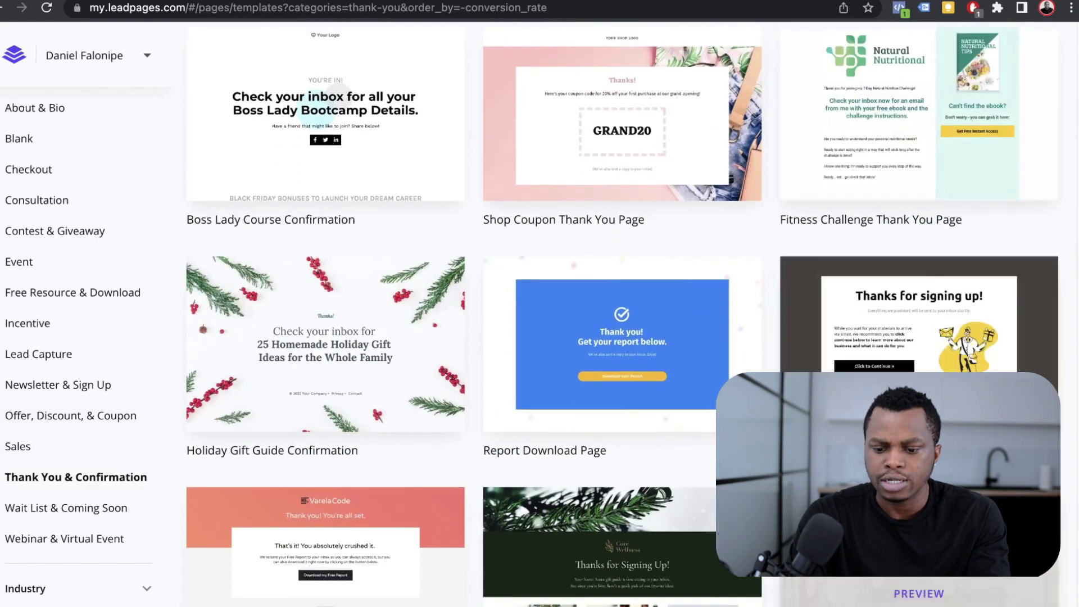
scroll(919, 253, down, 4)
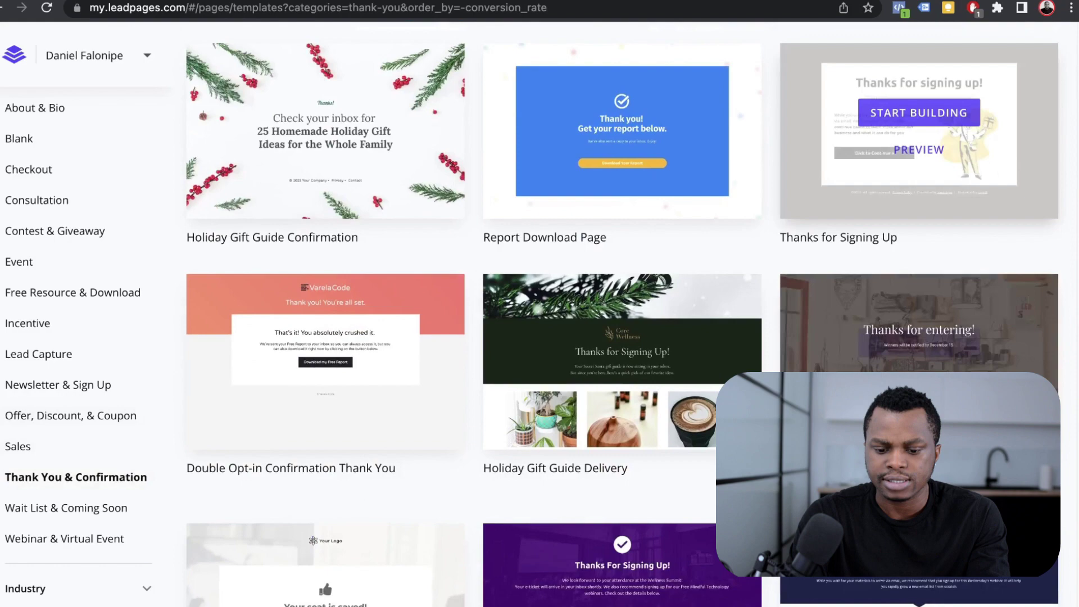
scroll(919, 253, down, 4)
scroll(919, 253, up, 5)
scroll(623, 315, up, 4)
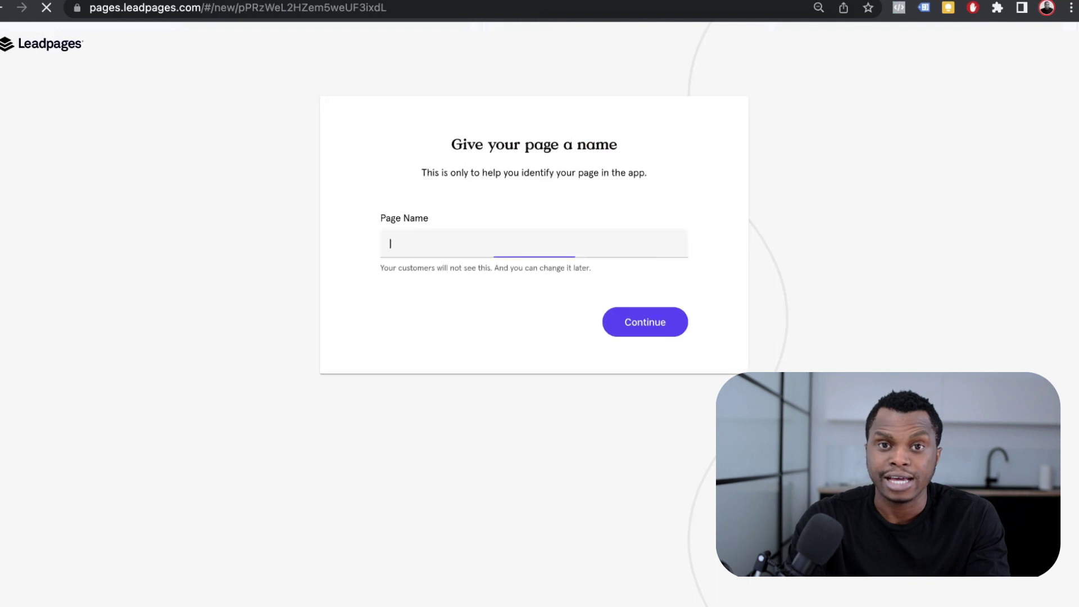
- Name the new page 'Test-Thank you' and create it
text(T)
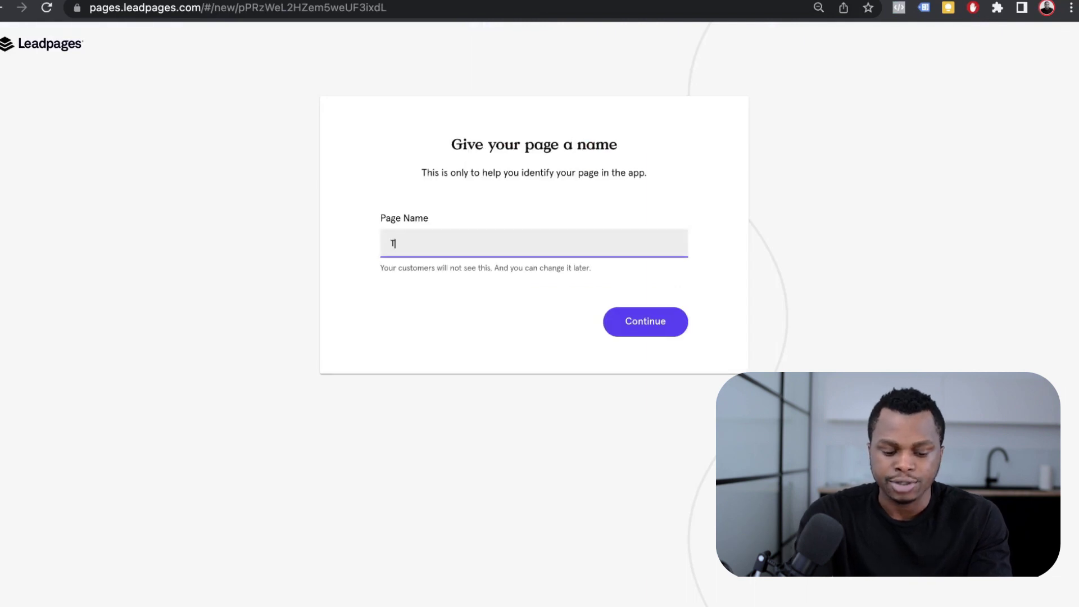
text(est-Thank you)
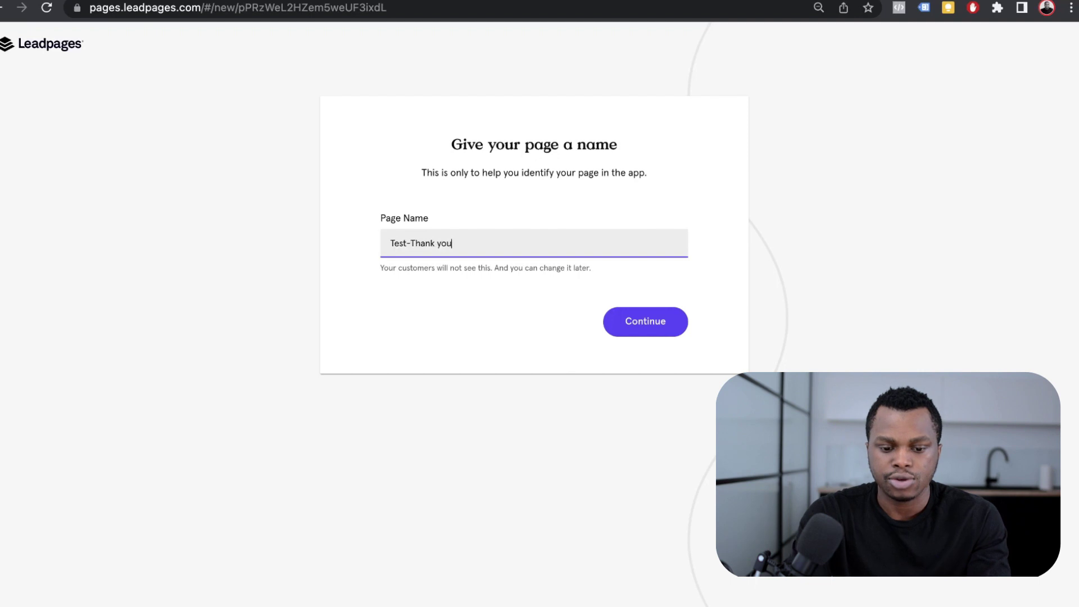
key(Return)
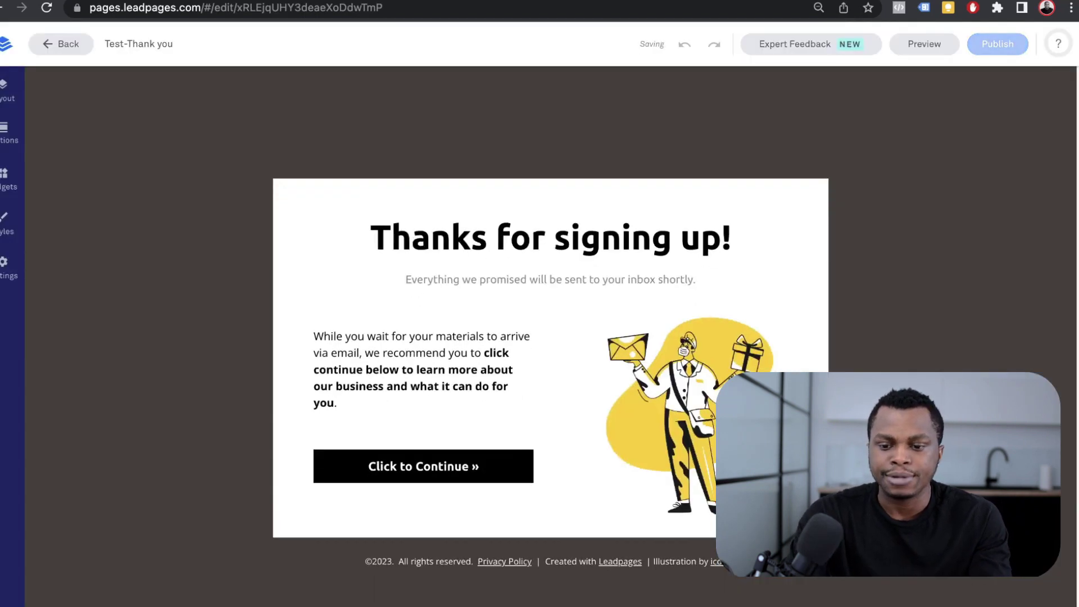
scroll(703, 365, down, 4)
scroll(646, 366, up, 4)
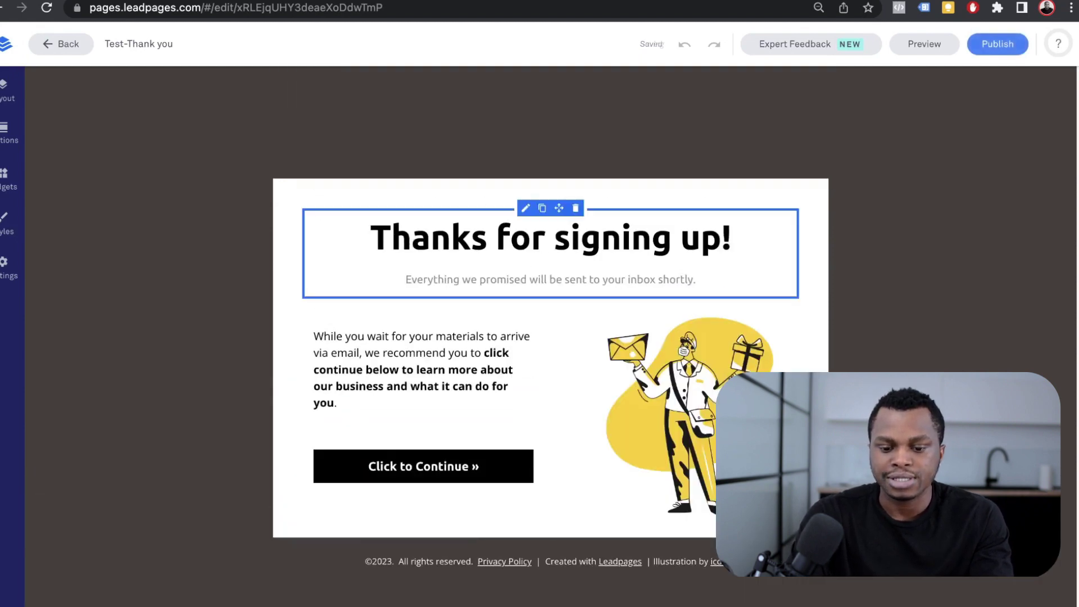
- Delete the explanatory paragraph, empty text block and mail-carrier illustration, keeping only the heading and subtitle
click(337, 403)
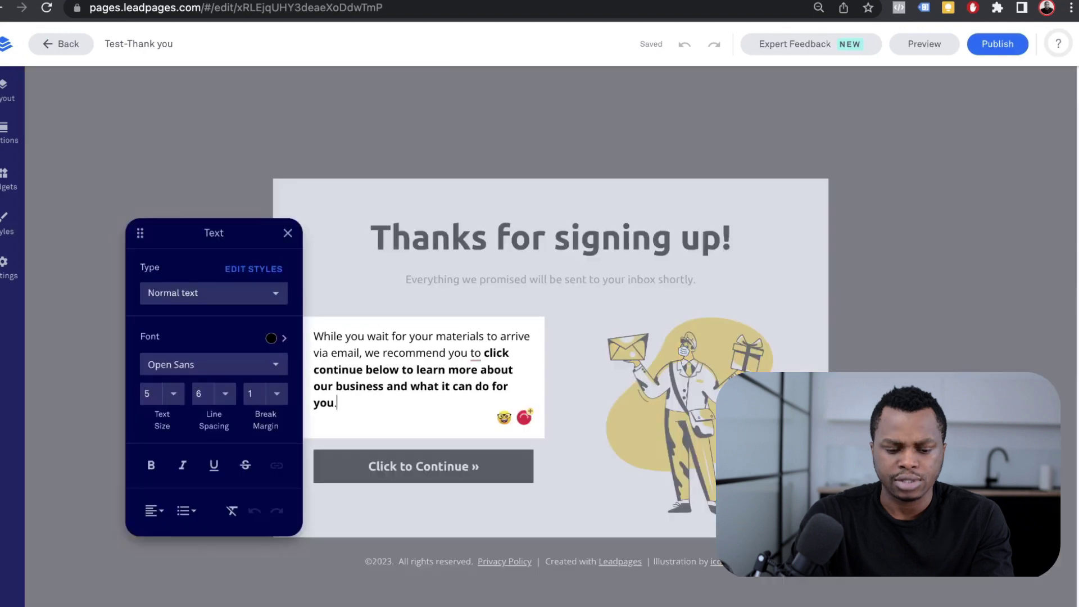
key(ctrl+a)
key(BackSpace)
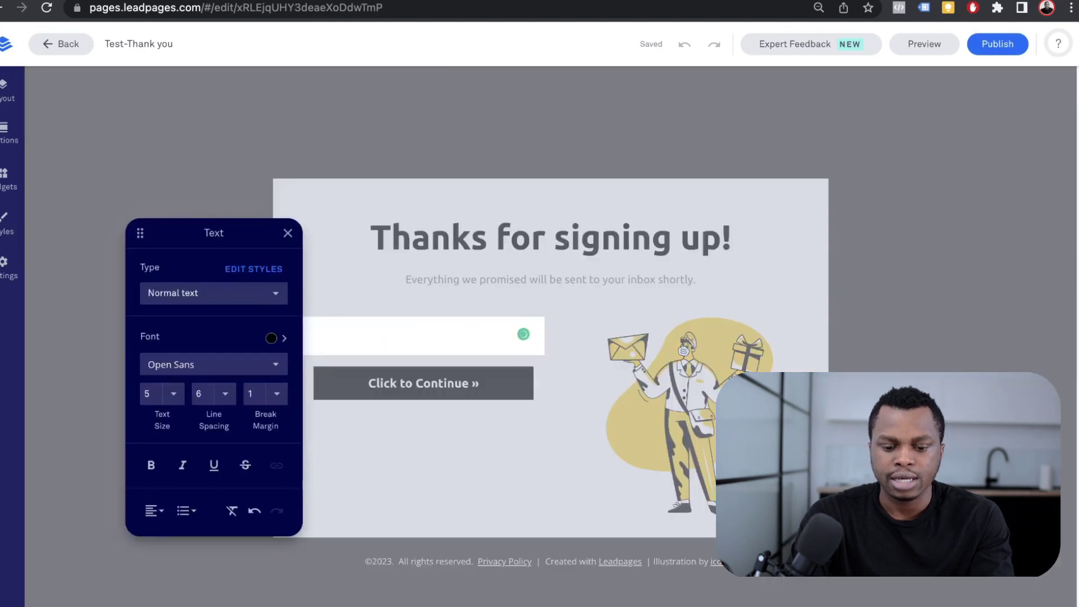
key(Escape)
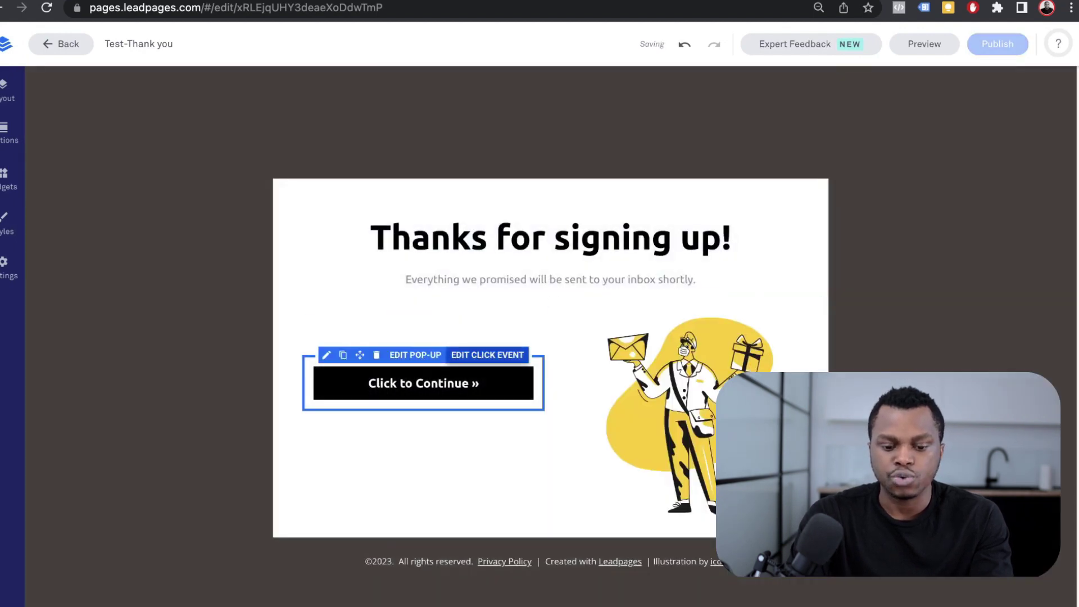
click(376, 354)
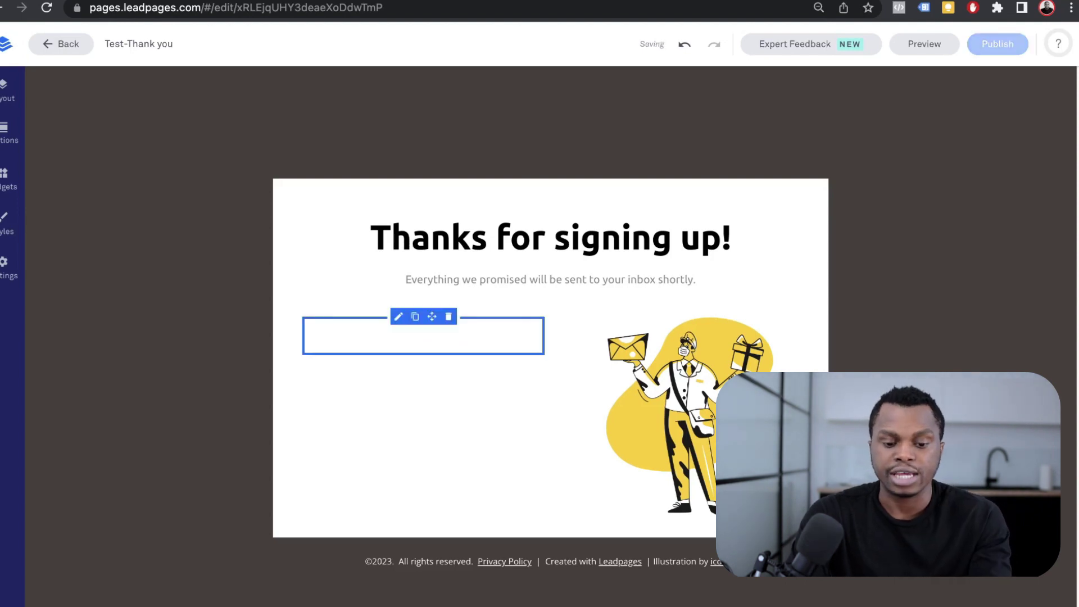
click(675, 419)
key(Escape)
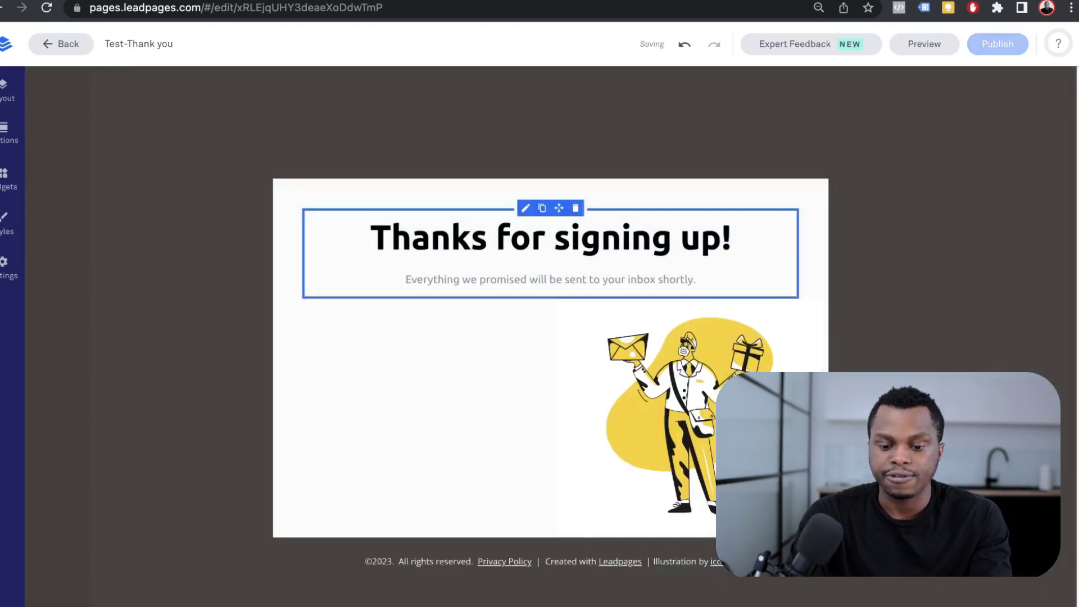
click(714, 300)
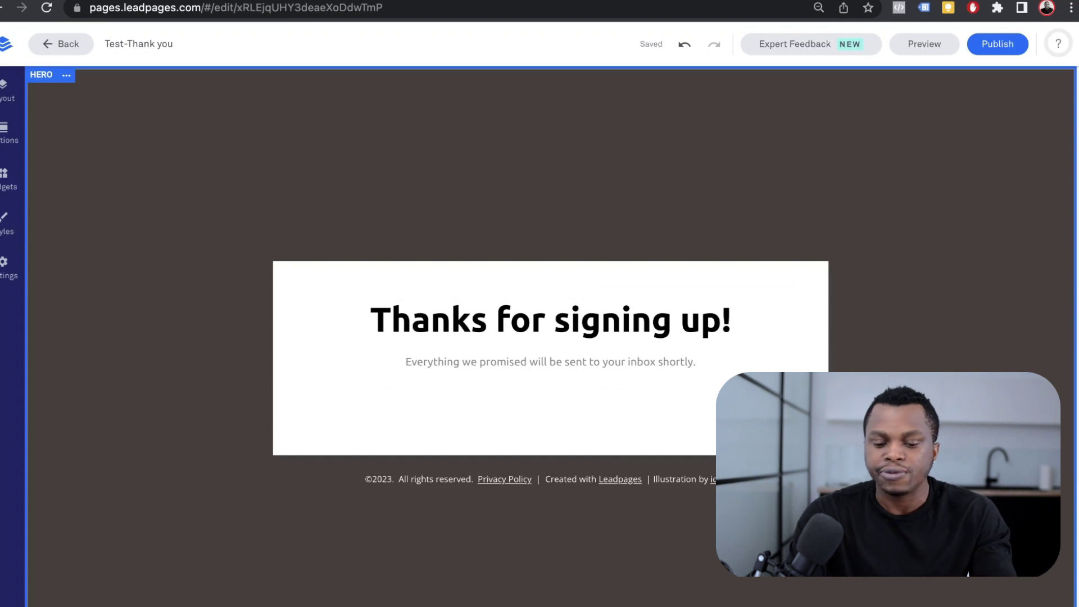
click(759, 479)
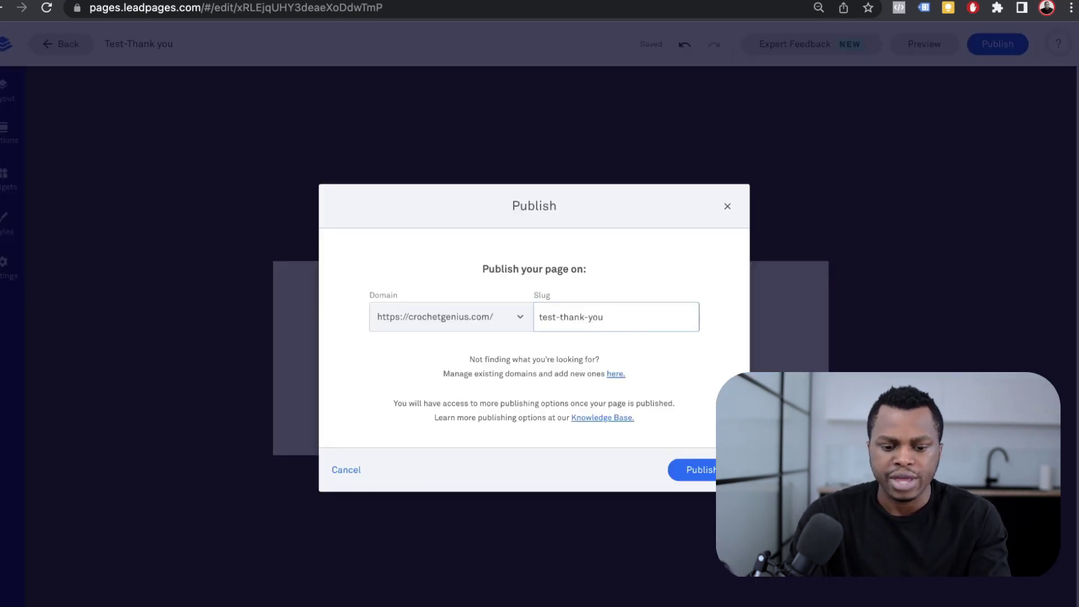
- Publish the thank-you page on crochetgenius.com as test-thank-you and close the confirmation
key(Return)
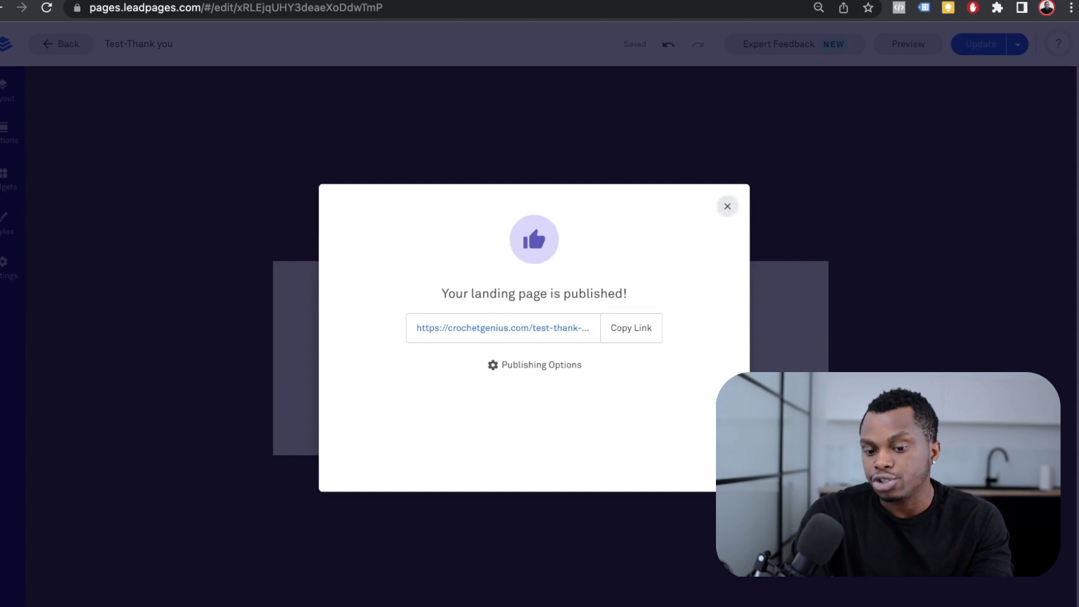
click(727, 206)
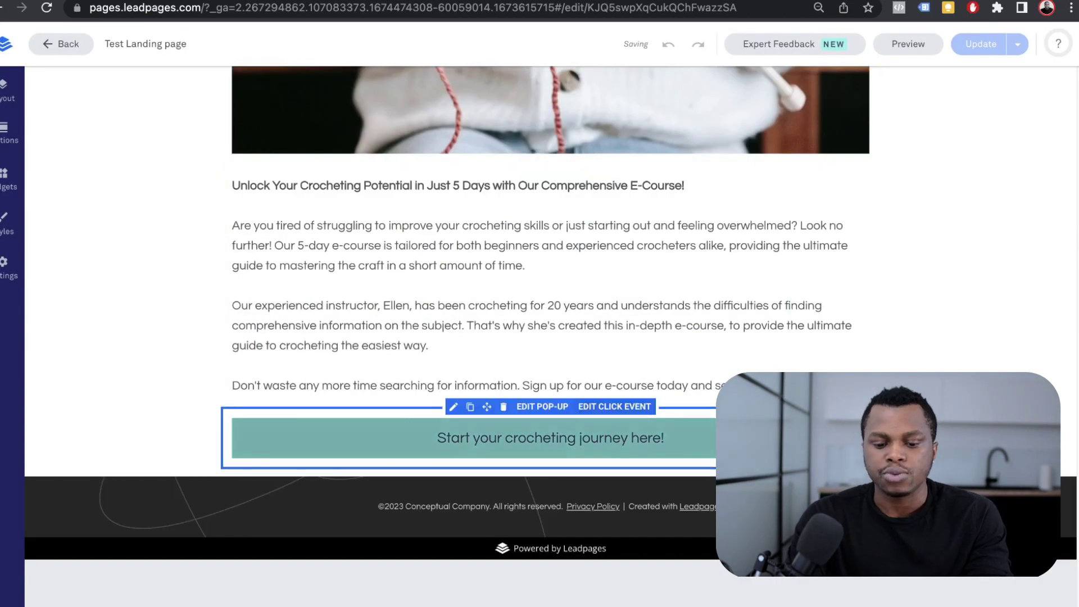
- Make the signup pop-up's form redirect to the Test-Thank you landing page and save
click(542, 406)
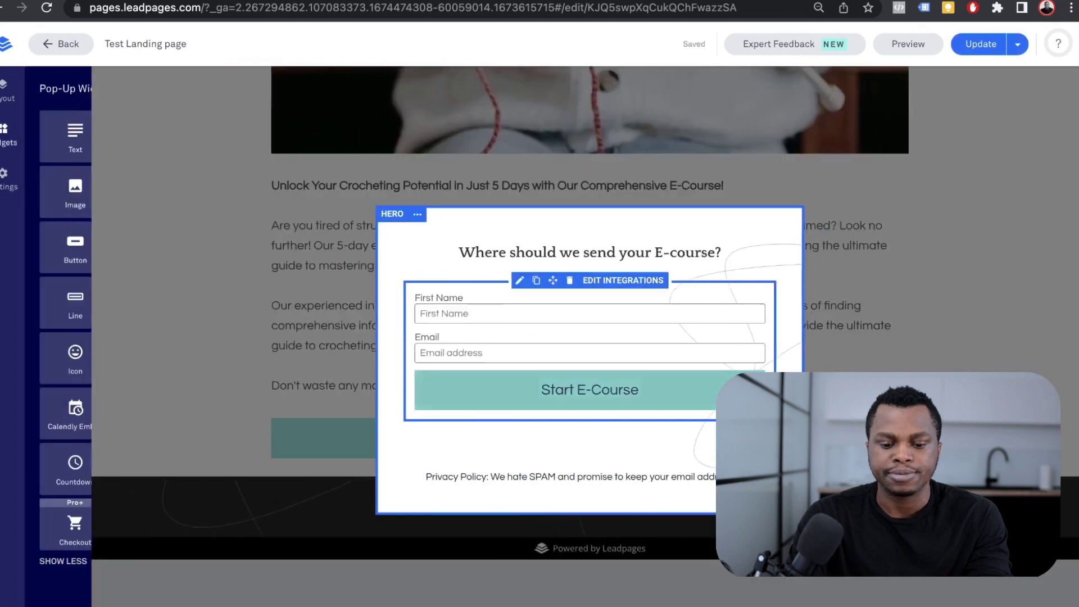
click(681, 285)
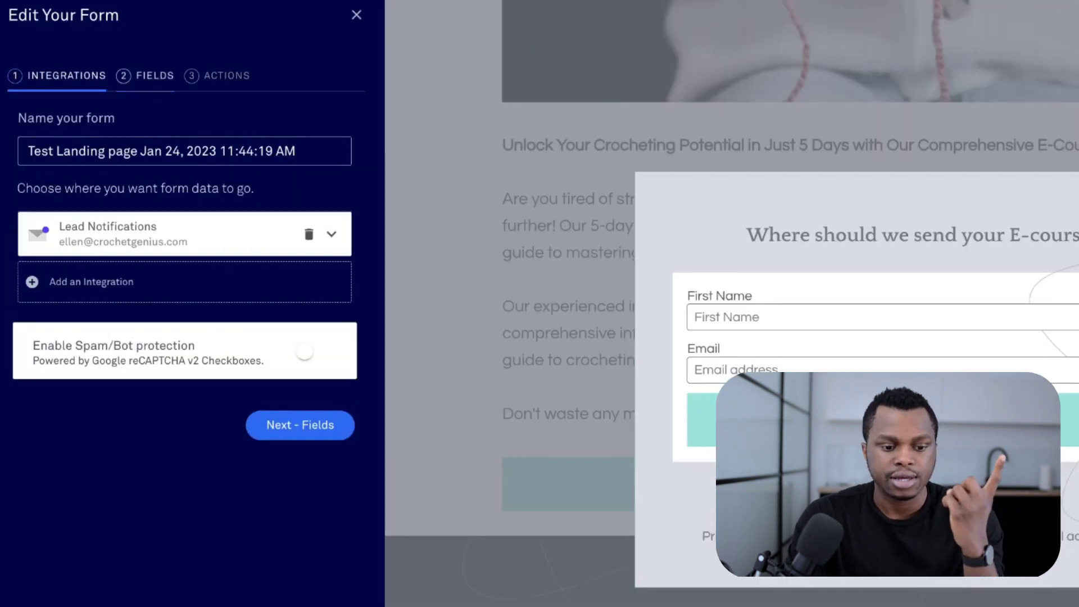
click(154, 76)
click(226, 75)
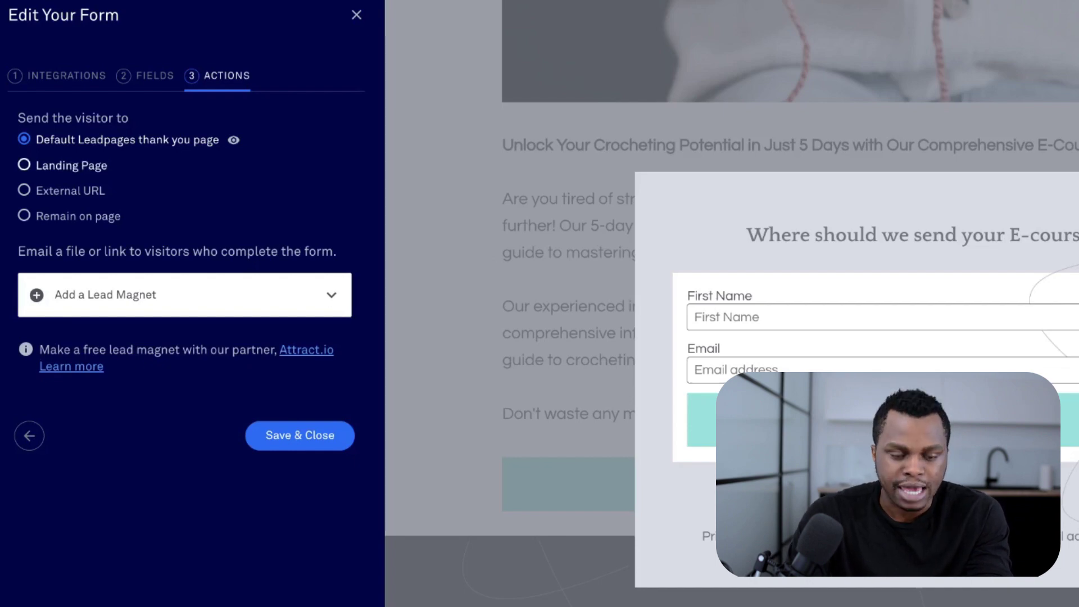
click(71, 166)
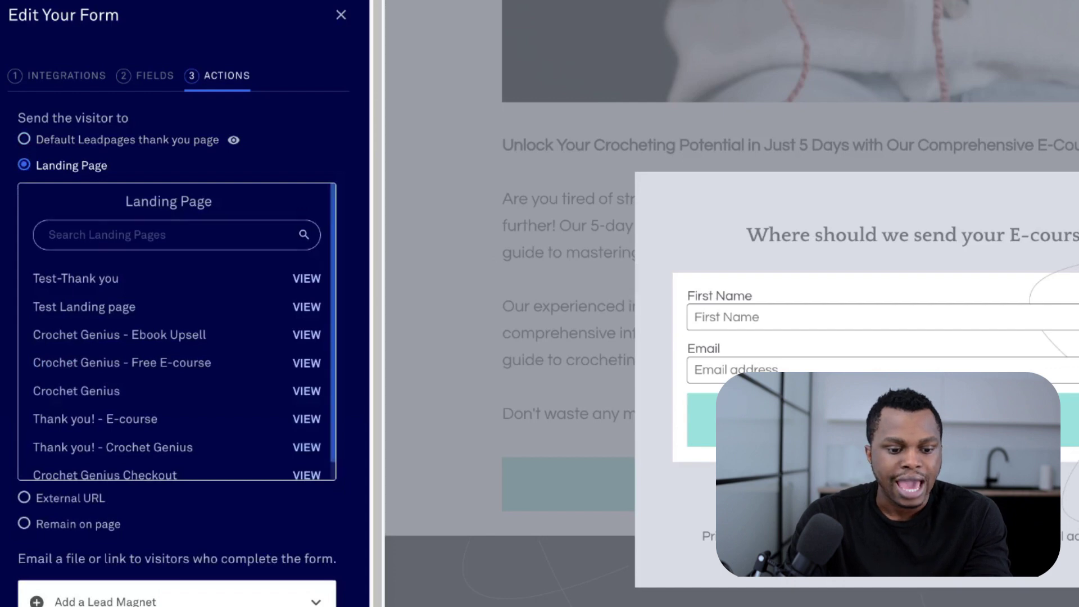
scroll(169, 394, down, 2)
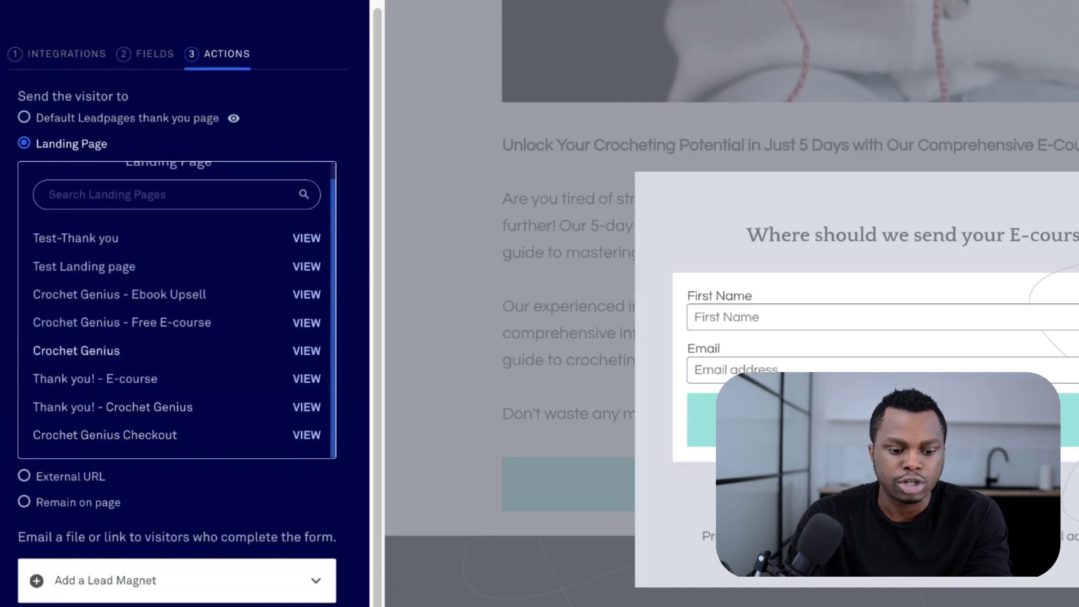
scroll(169, 349, up, 1)
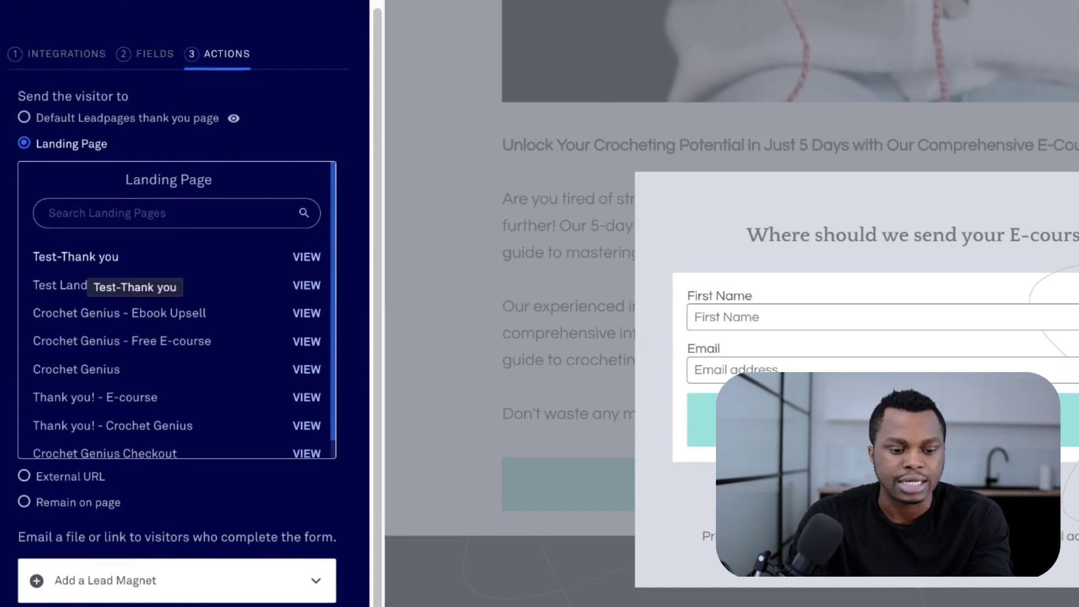
click(88, 262)
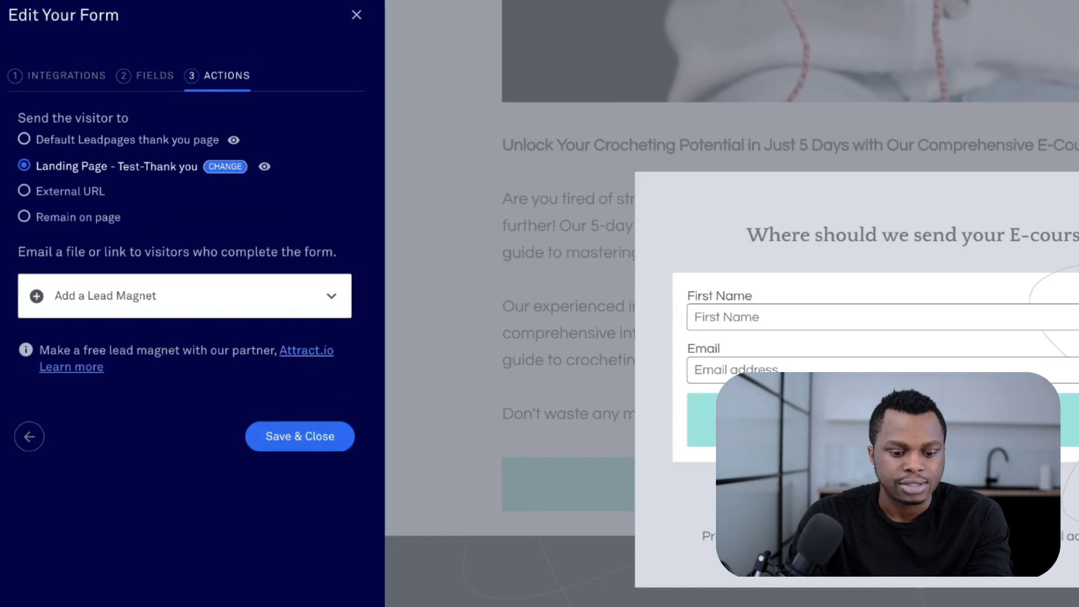
click(300, 436)
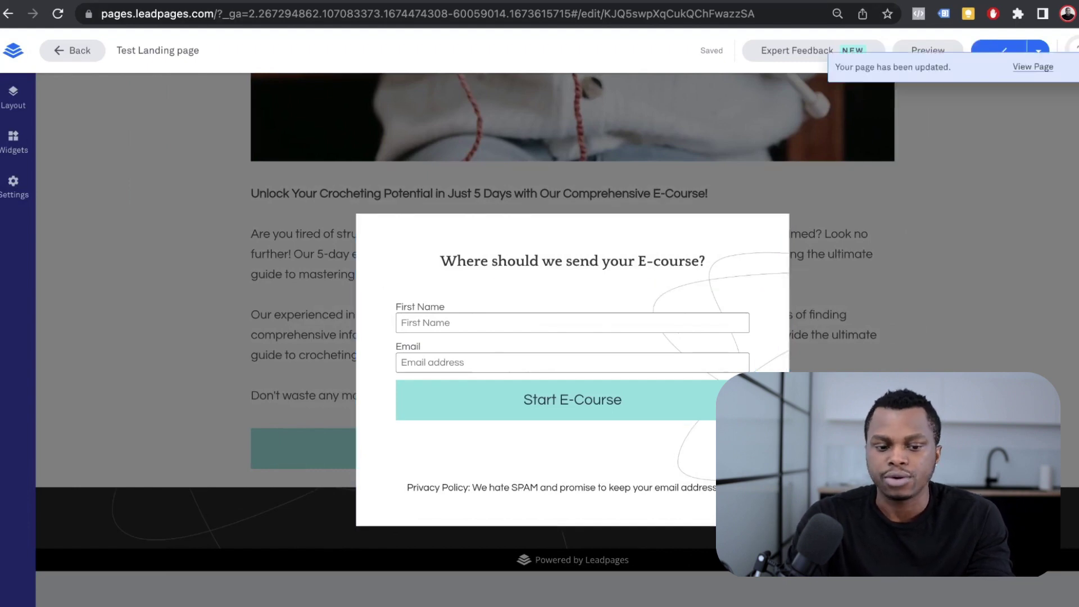
click(1031, 67)
- Submit the live signup pop-up with a first name and email to reach the Thanks page
scroll(539, 317, down, 10)
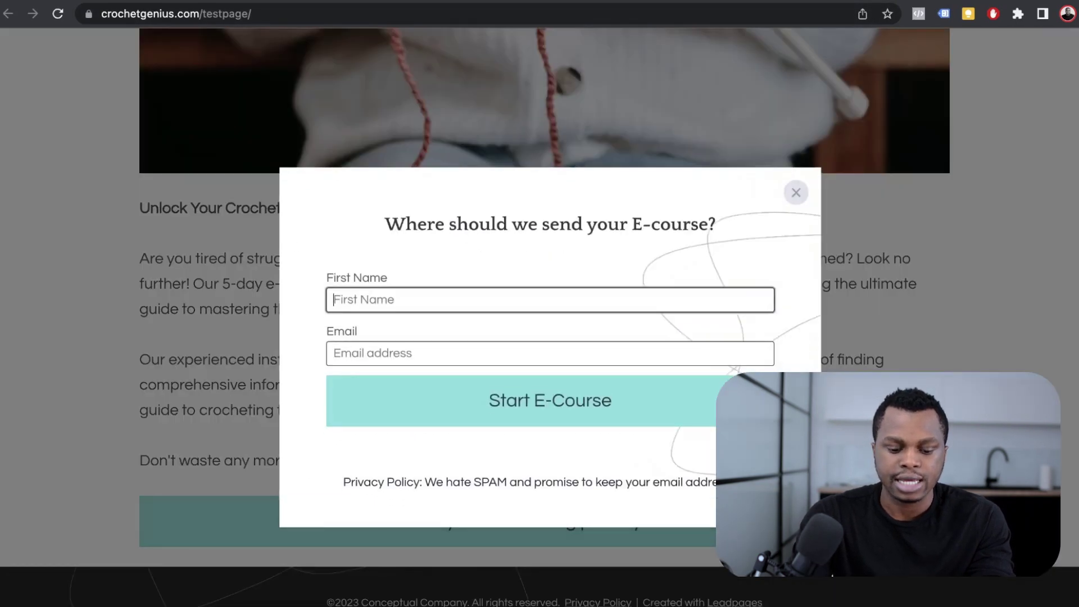
text(Daniel)
click(371, 353)
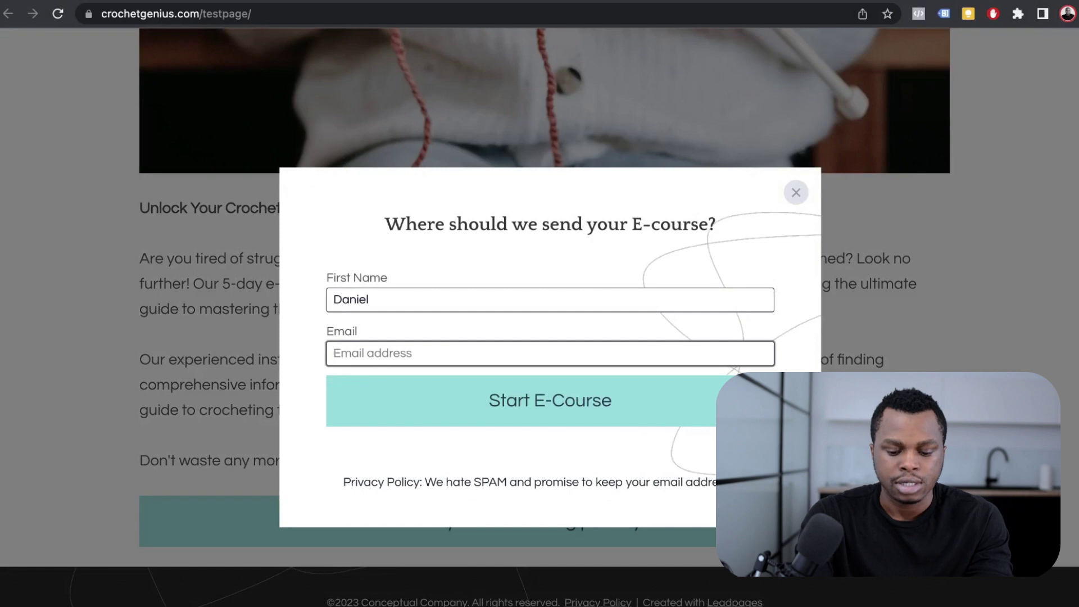
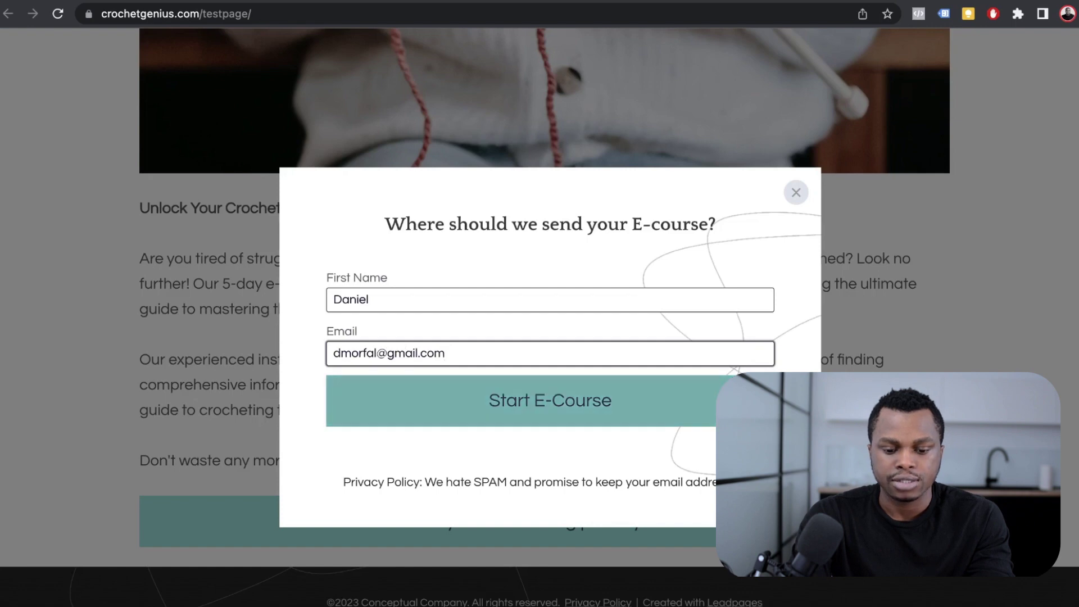
key(Return)
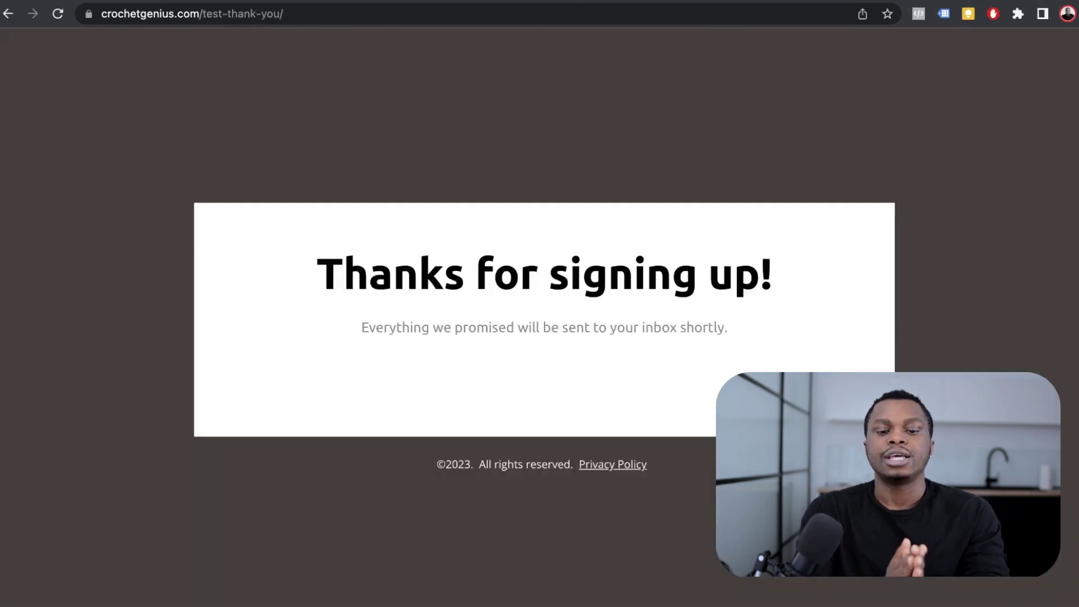